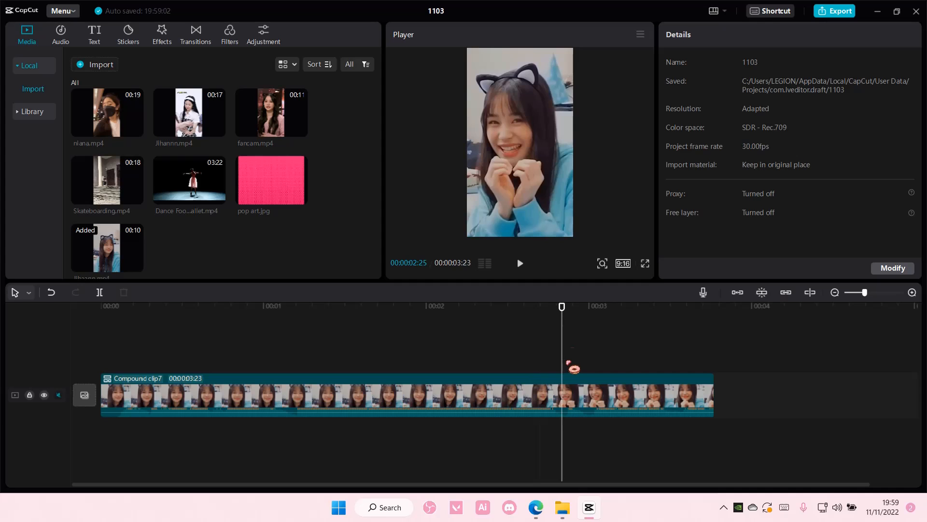
Step: Insert a freeze frame into the compound clip at 00:00:02:25
{"action": "left_click", "coordinate": [580, 394]}
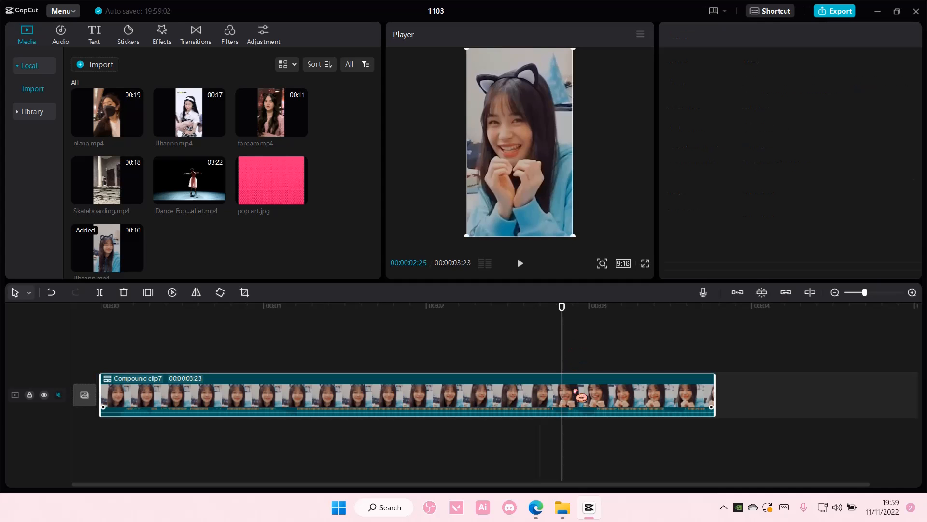
{"action": "left_click", "coordinate": [146, 293]}
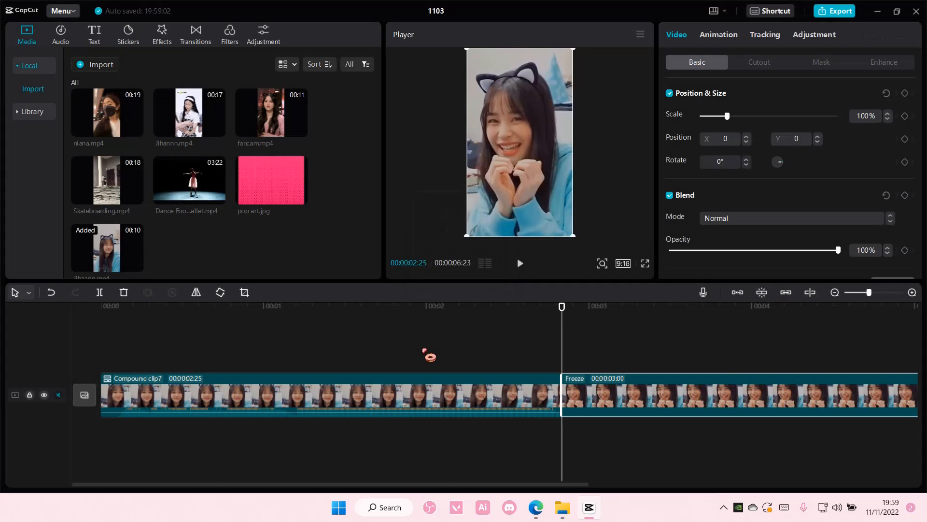
{"action": "left_click_drag", "start_coordinate": [868, 293], "coordinate": [860, 293]}
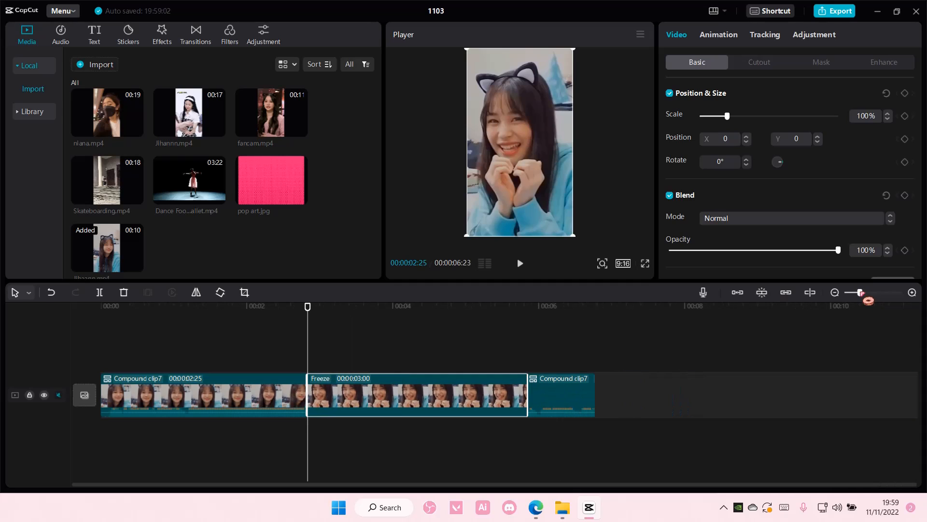
Step: Export the frozen frame under a new name as a 4K JPEG still and import it into the project
{"action": "left_click", "coordinate": [641, 35]}
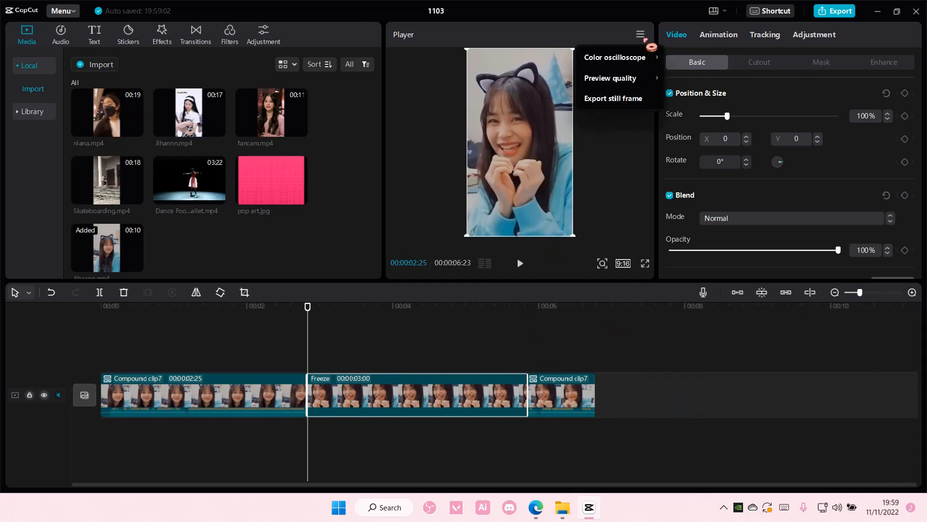
{"action": "left_click", "coordinate": [632, 98]}
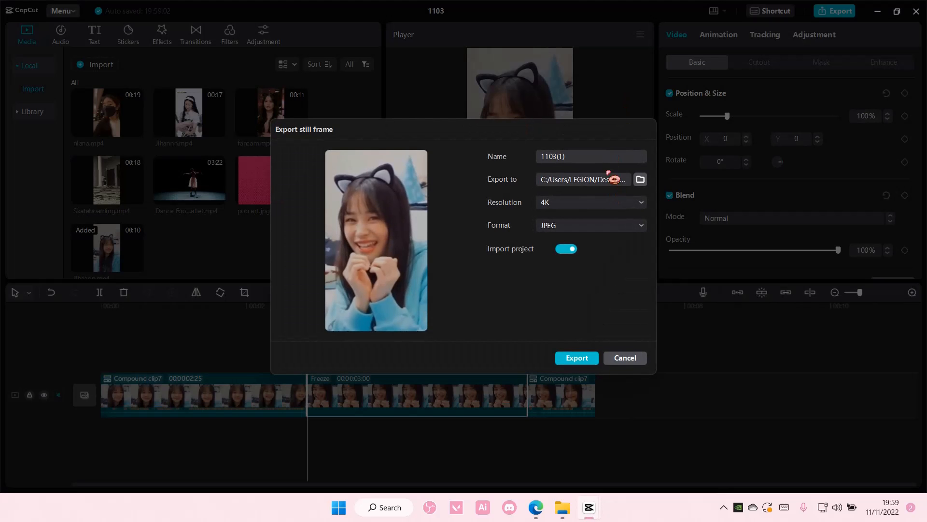
{"action": "left_click_drag", "start_coordinate": [561, 163], "coordinate": [505, 159]}
{"action": "left_click", "coordinate": [577, 358]}
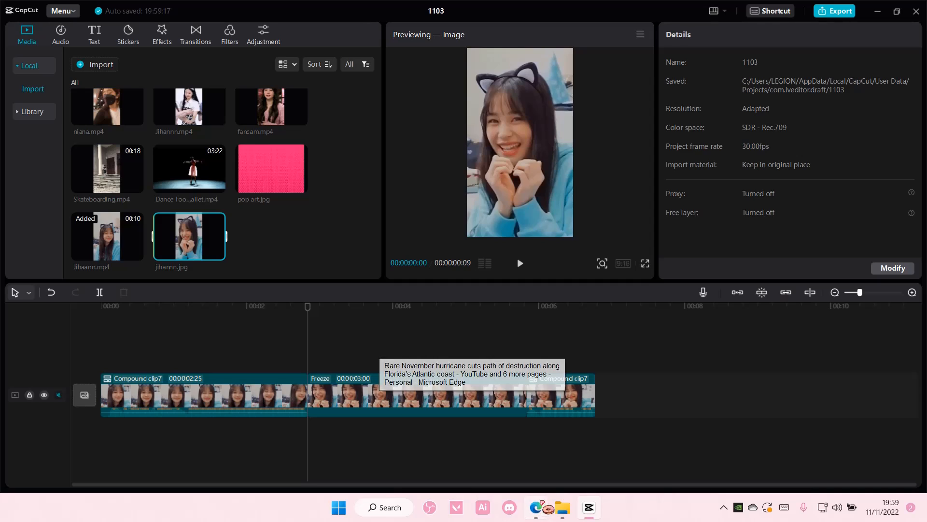
Step: Switch to the Canva design, upload the exported still frame, and place it on the blank page
{"action": "left_click", "coordinate": [578, 467]}
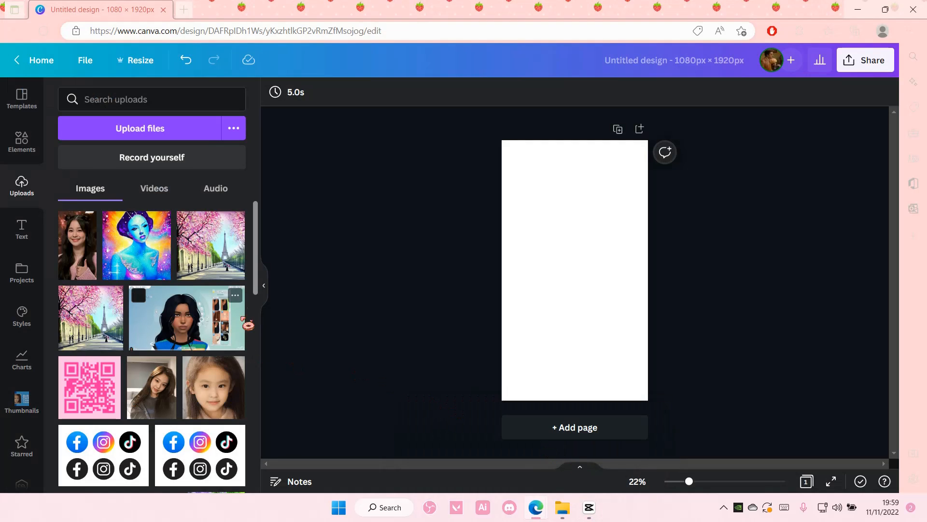
{"action": "left_click", "coordinate": [178, 132]}
{"action": "double_click", "coordinate": [152, 186]}
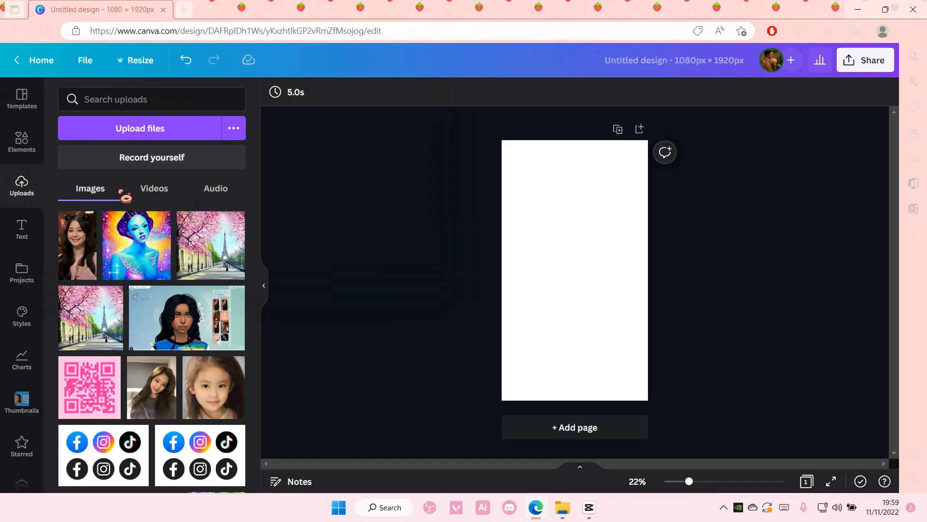
{"action": "left_click_drag", "start_coordinate": [81, 251], "coordinate": [572, 253]}
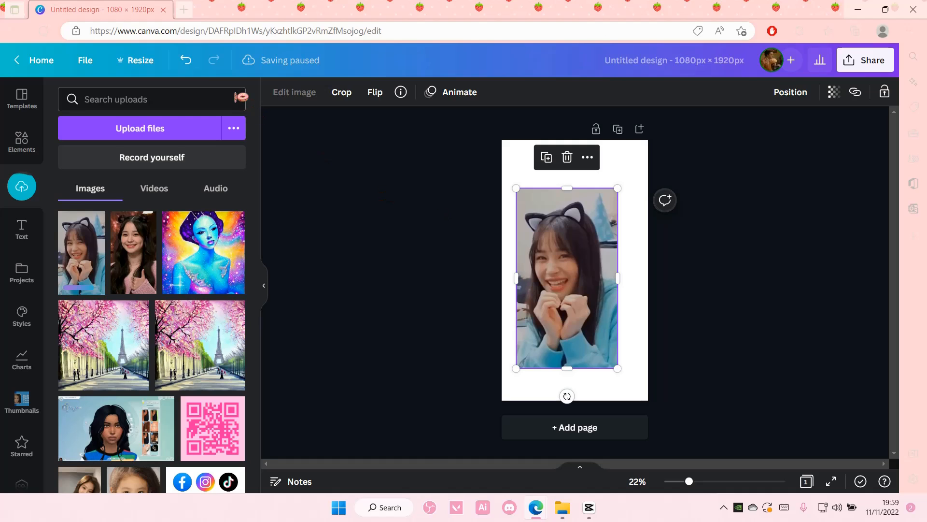
Step: Remove the photo's background and enlarge the cutout from the page's upper-left corner to fill the page
{"action": "left_click", "coordinate": [306, 101]}
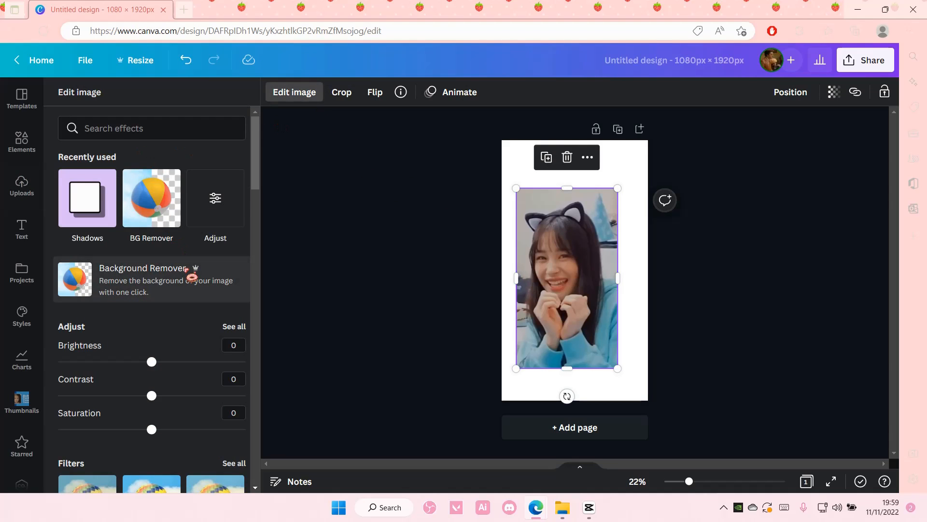
{"action": "left_click", "coordinate": [186, 269]}
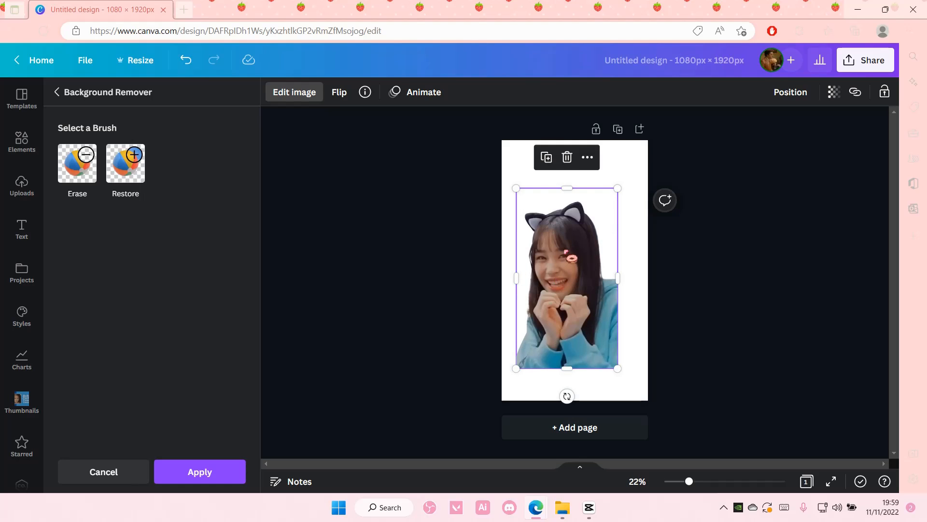
{"action": "left_click_drag", "start_coordinate": [566, 251], "coordinate": [552, 204]}
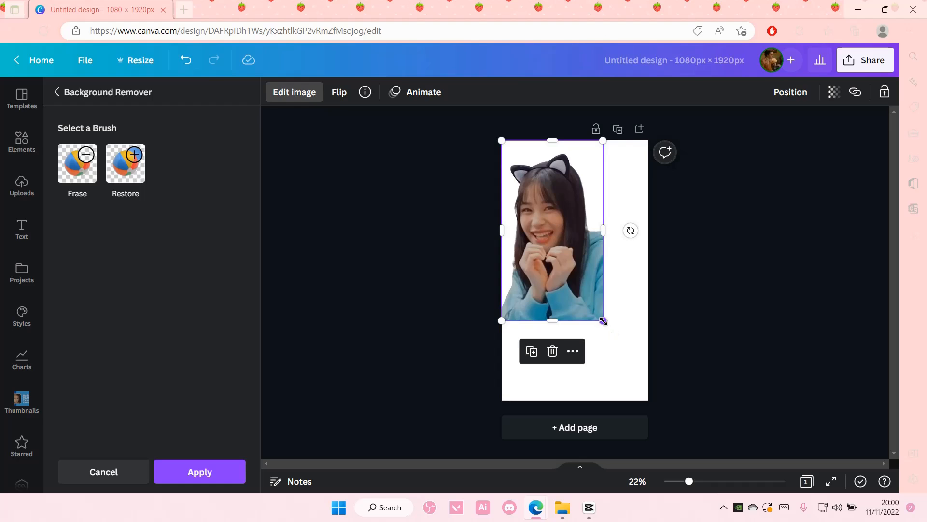
{"action": "left_click_drag", "start_coordinate": [603, 321], "coordinate": [650, 399]}
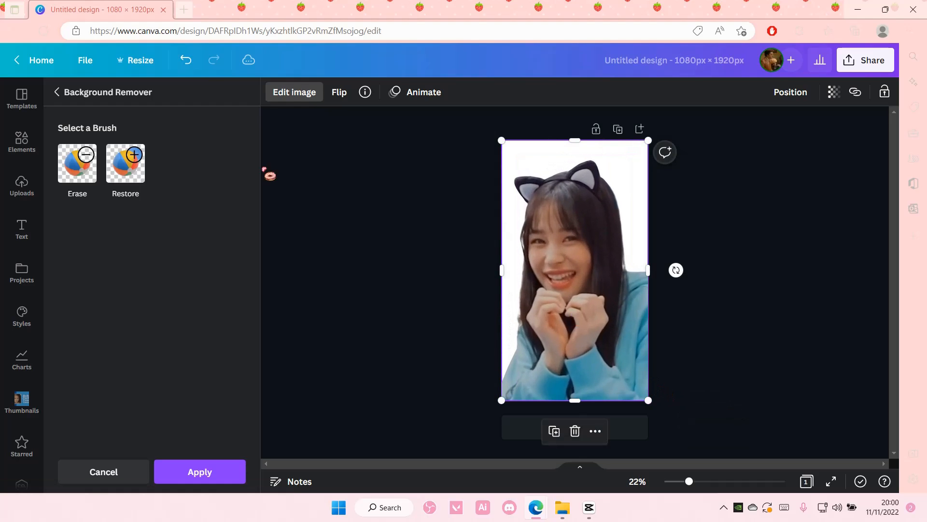
Step: Add a Glow shadow to the cutout and set its blur to 0
{"action": "left_click", "coordinate": [304, 93]}
{"action": "left_click", "coordinate": [302, 93]}
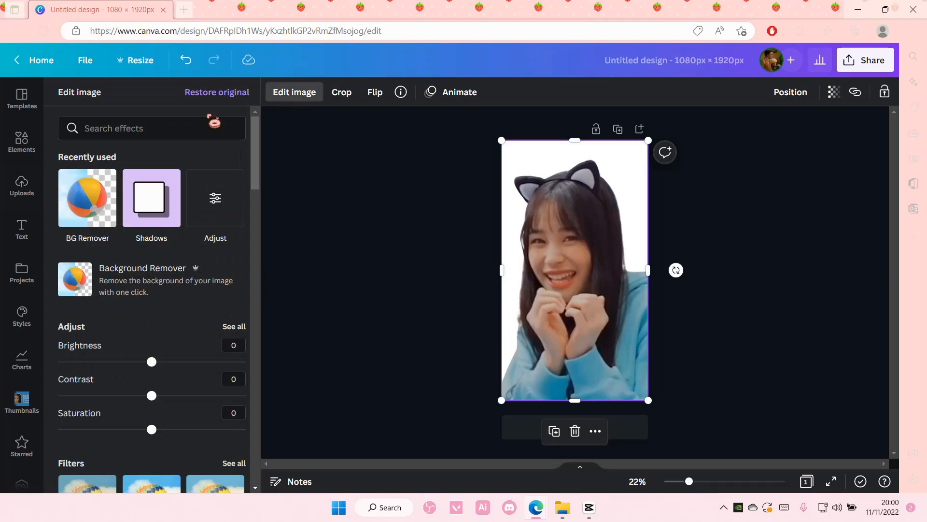
{"action": "left_click", "coordinate": [150, 201]}
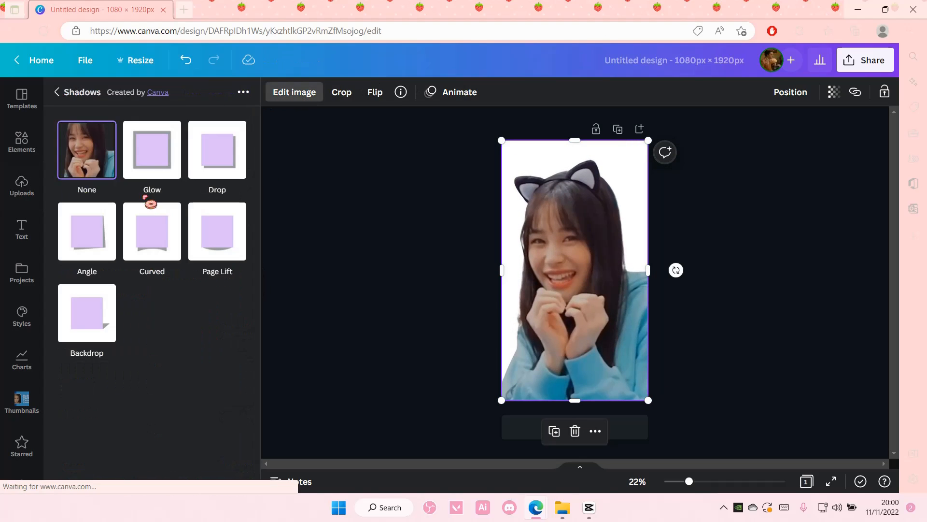
{"action": "left_click", "coordinate": [152, 169]}
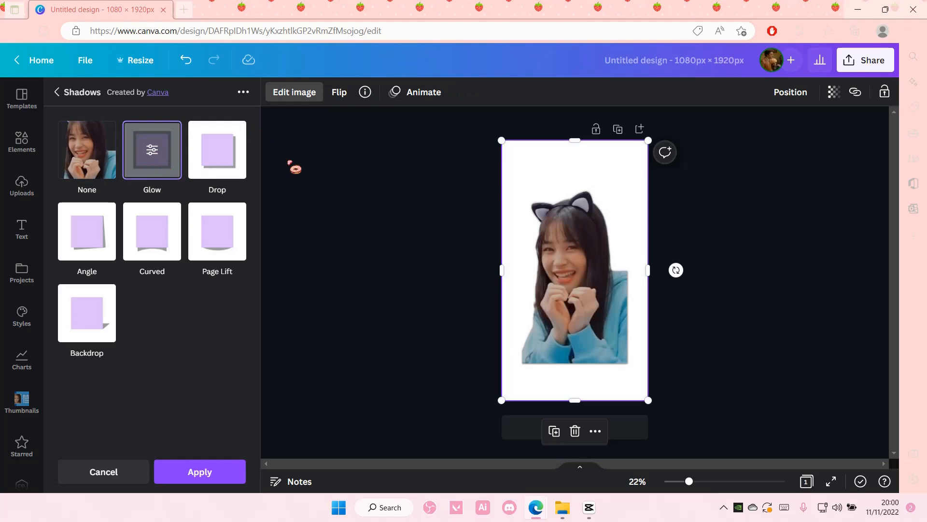
{"action": "left_click", "coordinate": [164, 159]}
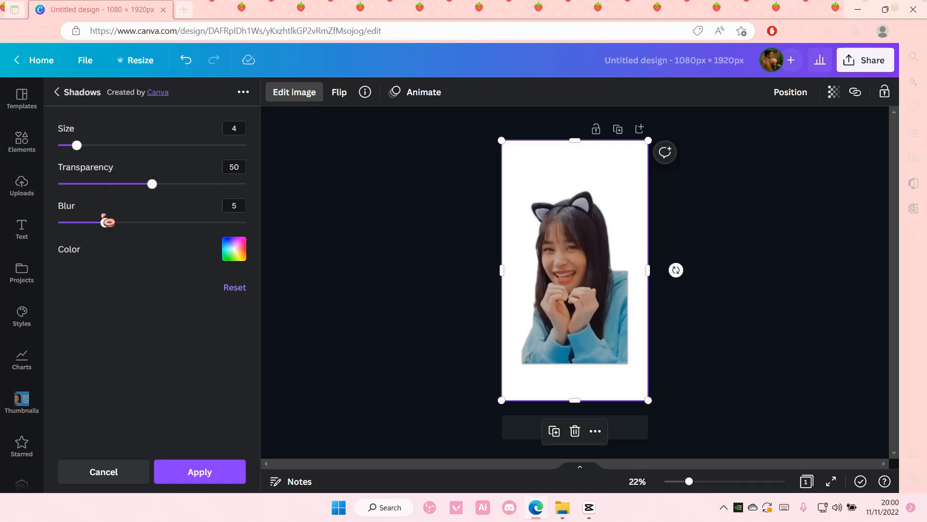
{"action": "left_click_drag", "start_coordinate": [104, 221], "coordinate": [58, 222]}
Step: Colour the glow dark blue and set its size to 21 and its transparency to 100
{"action": "left_click", "coordinate": [235, 246]}
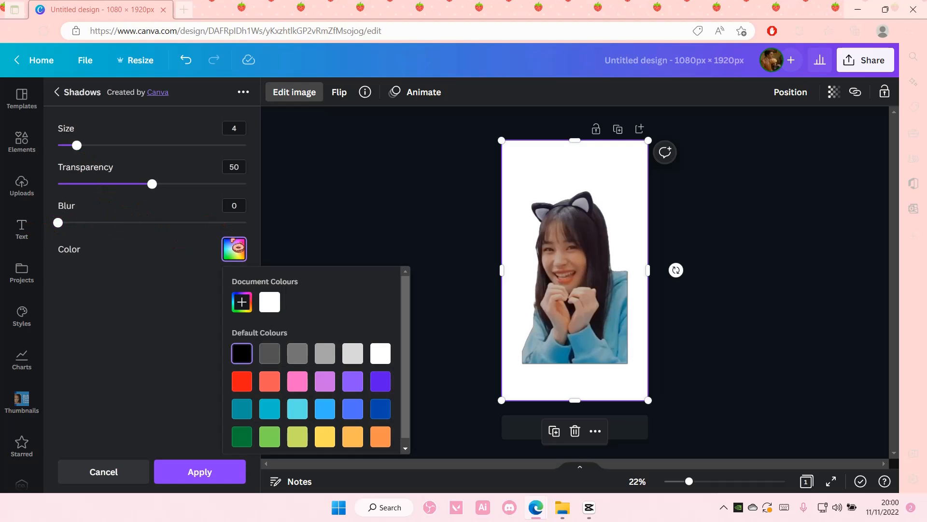
{"action": "left_click", "coordinate": [325, 409]}
{"action": "left_click", "coordinate": [381, 409]}
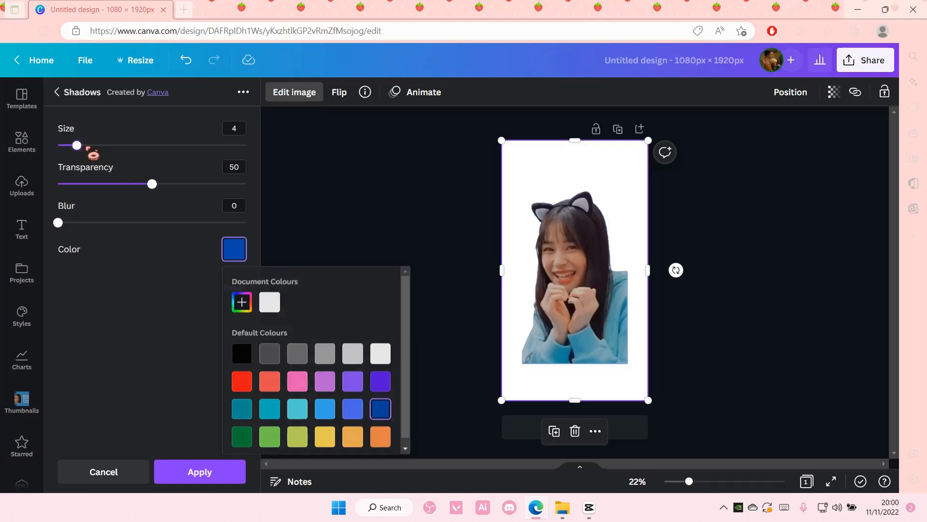
{"action": "left_click_drag", "start_coordinate": [77, 150], "coordinate": [158, 152]}
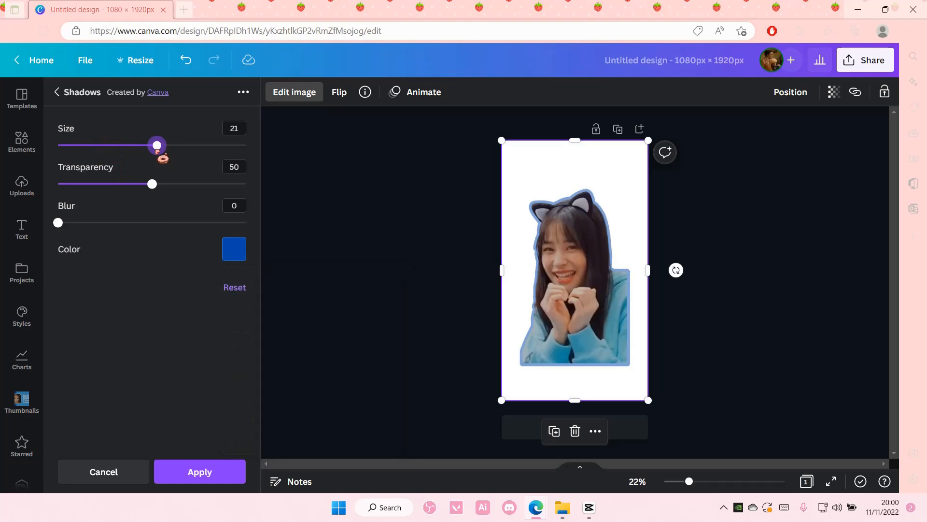
{"action": "left_click_drag", "start_coordinate": [152, 183], "coordinate": [260, 198]}
Step: Try teal as the glow colour and switch it back to dark blue
{"action": "left_click", "coordinate": [239, 259]}
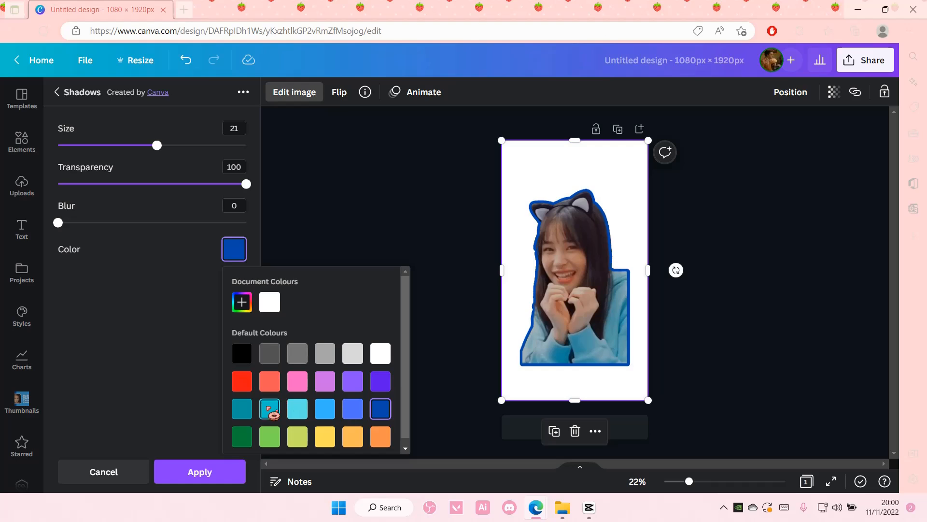
{"action": "left_click", "coordinate": [247, 411]}
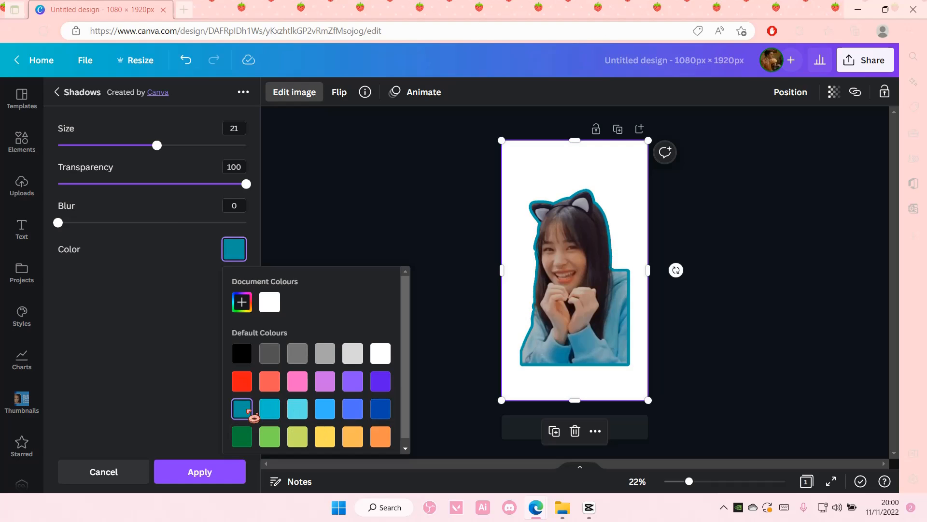
{"action": "left_click", "coordinate": [387, 415]}
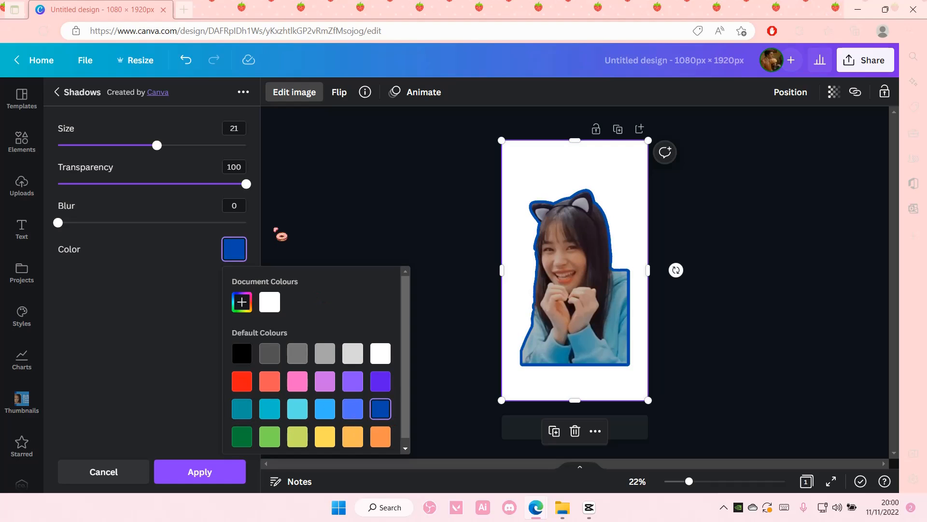
Step: Set the glow size to 26 and enlarge the outlined cutout to span the page width and reach its bottom edge
{"action": "left_click_drag", "start_coordinate": [157, 145], "coordinate": [181, 145]}
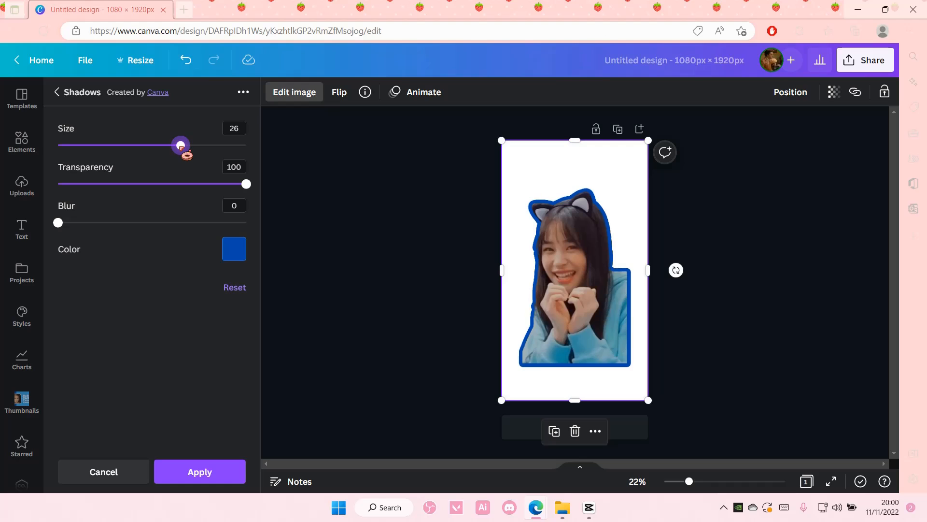
{"action": "left_click", "coordinate": [527, 298]}
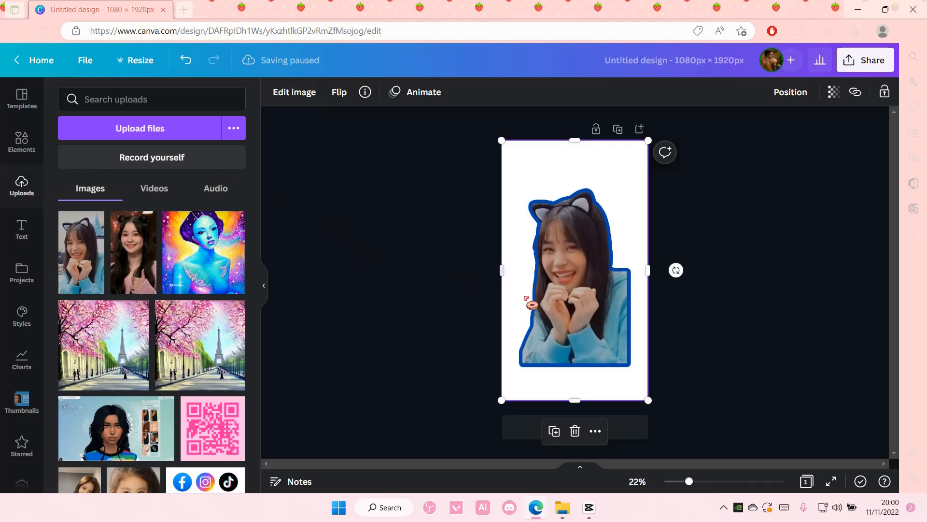
{"action": "left_click_drag", "start_coordinate": [546, 294], "coordinate": [590, 388]}
{"action": "left_click_drag", "start_coordinate": [541, 234], "coordinate": [476, 186]}
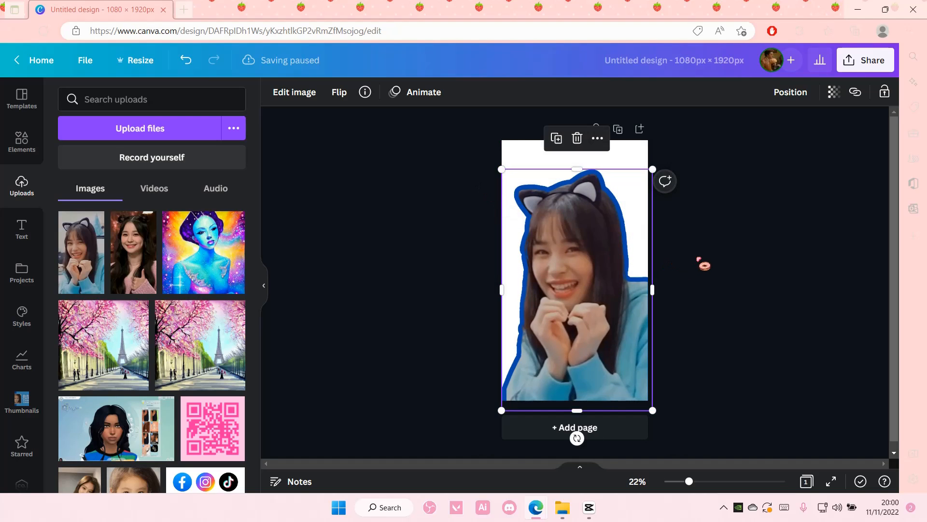
Step: Download the design as a 1,080 × 1,920 px PNG with a transparent background
{"action": "left_click", "coordinate": [865, 60]}
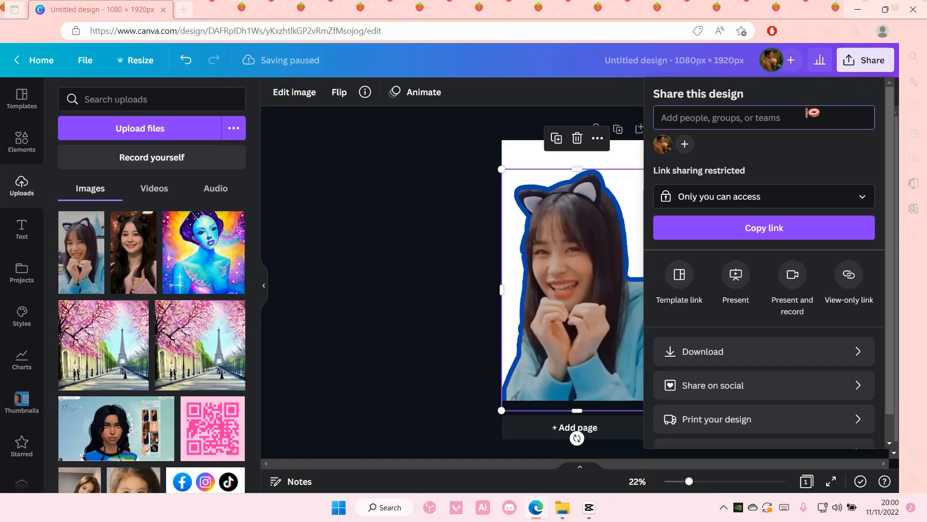
{"action": "left_click", "coordinate": [764, 347]}
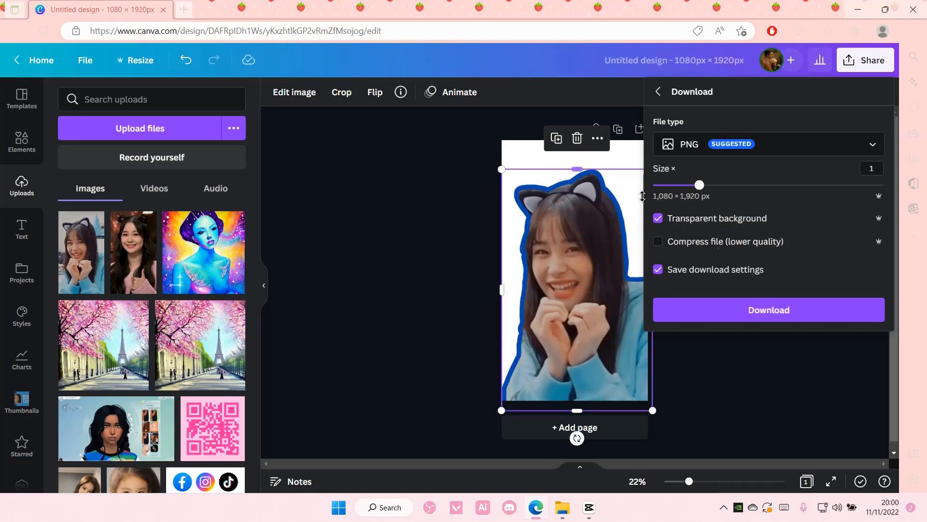
{"action": "left_click", "coordinate": [740, 302]}
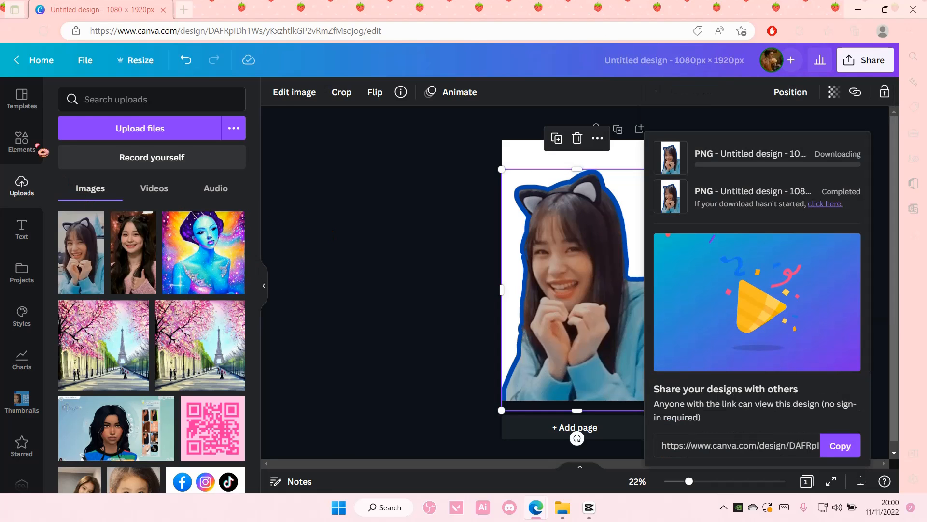
{"action": "left_click", "coordinate": [21, 99]}
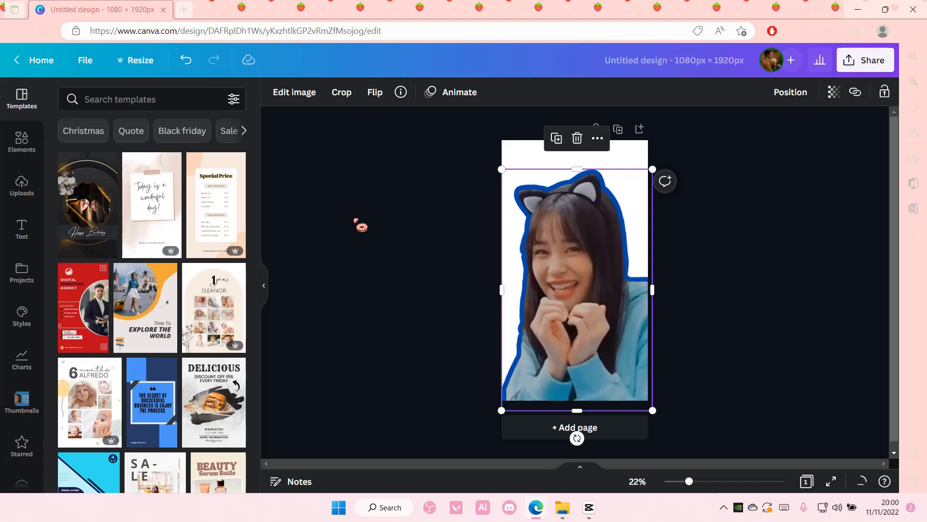
{"action": "left_click", "coordinate": [862, 61]}
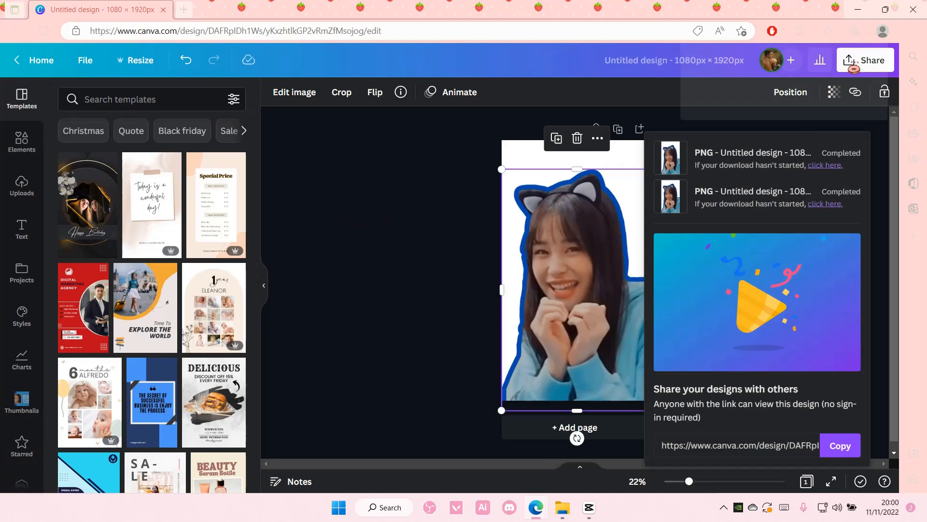
{"action": "left_click", "coordinate": [855, 31]}
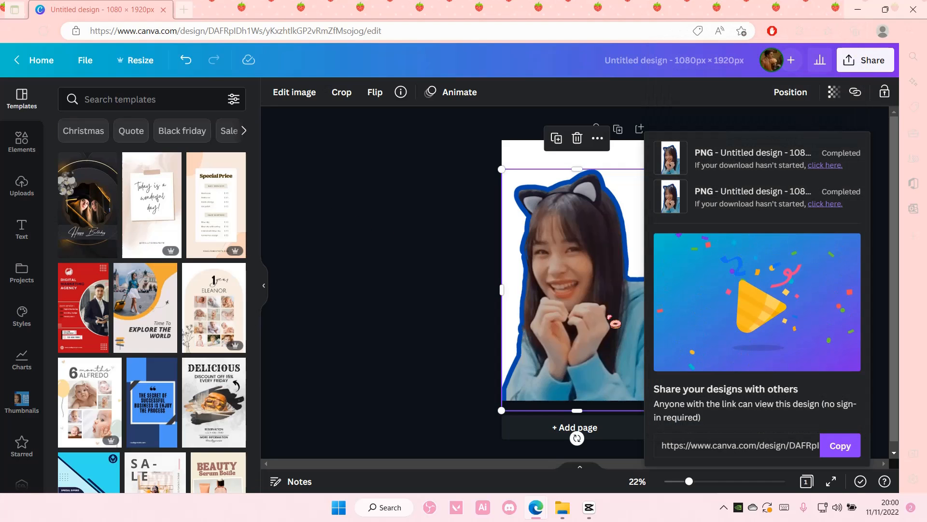
Step: Import the downloaded Untitled design.png from the Downloads folder into the CapCut project's media
{"action": "mouse_move", "coordinate": [564, 508]}
{"action": "left_click", "coordinate": [562, 452]}
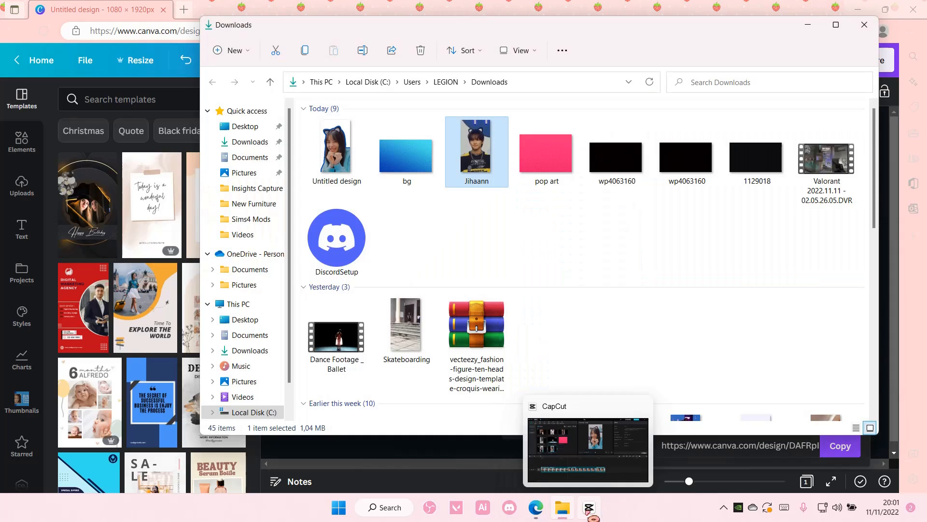
{"action": "left_click", "coordinate": [599, 515]}
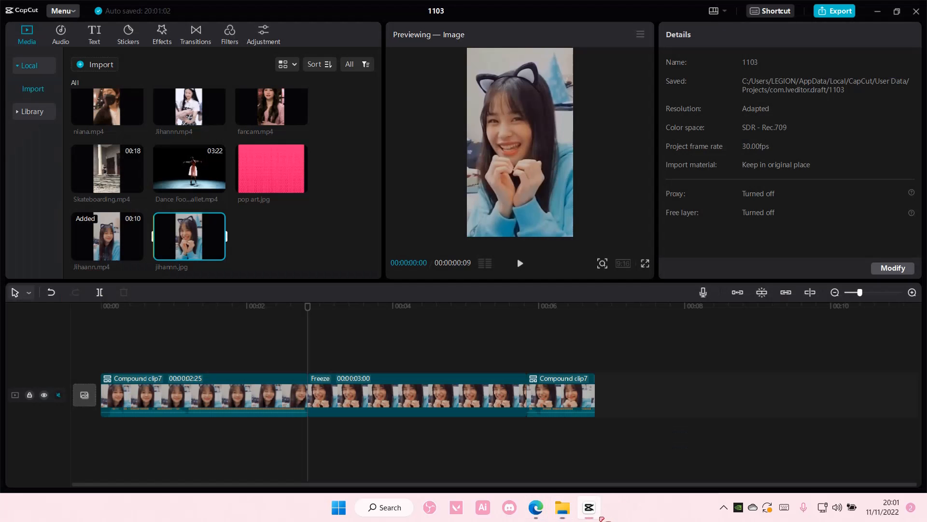
{"action": "left_click", "coordinate": [563, 508]}
{"action": "left_click_drag", "start_coordinate": [339, 147], "coordinate": [174, 195]}
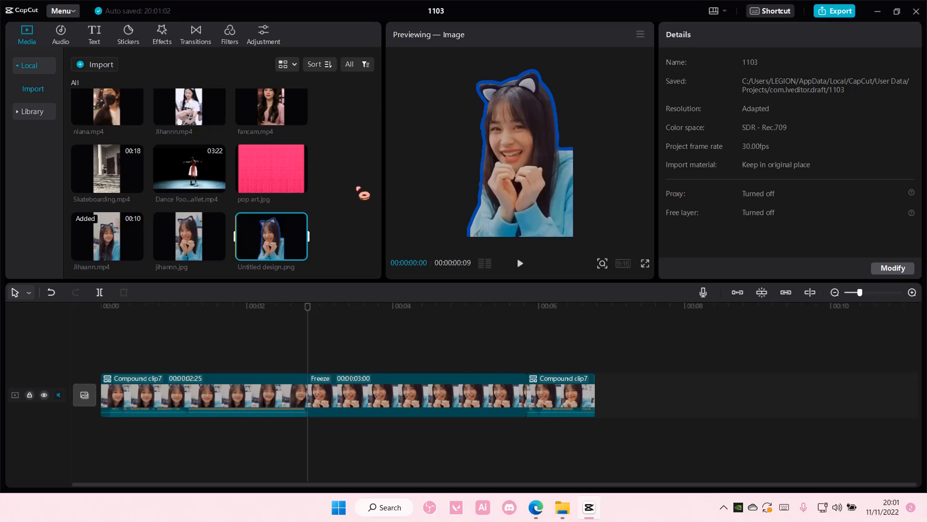
Step: Place Untitled design.png on a track above the freeze clip, starting at 00:00:02:25, and extend it nearly to the freeze clip's end
{"action": "left_click", "coordinate": [308, 323]}
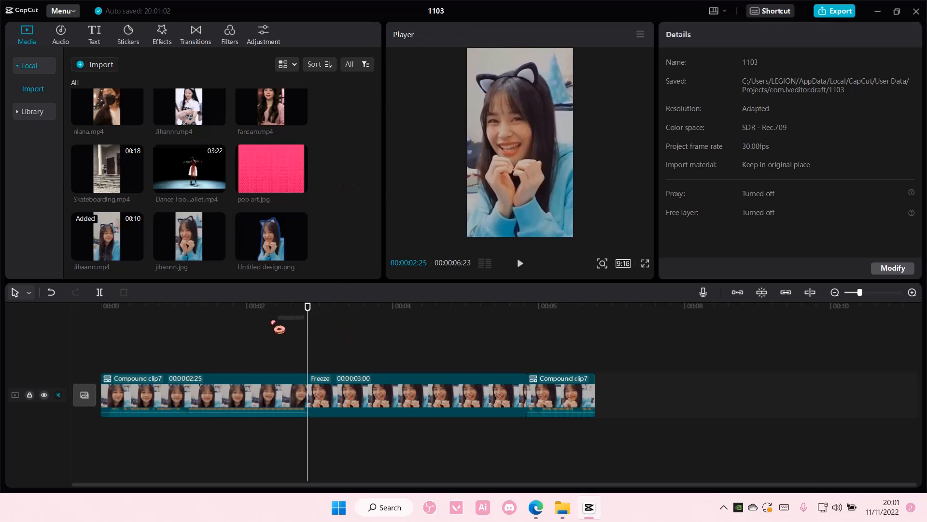
{"action": "left_click_drag", "start_coordinate": [307, 312], "coordinate": [341, 318]}
{"action": "left_click", "coordinate": [298, 252]}
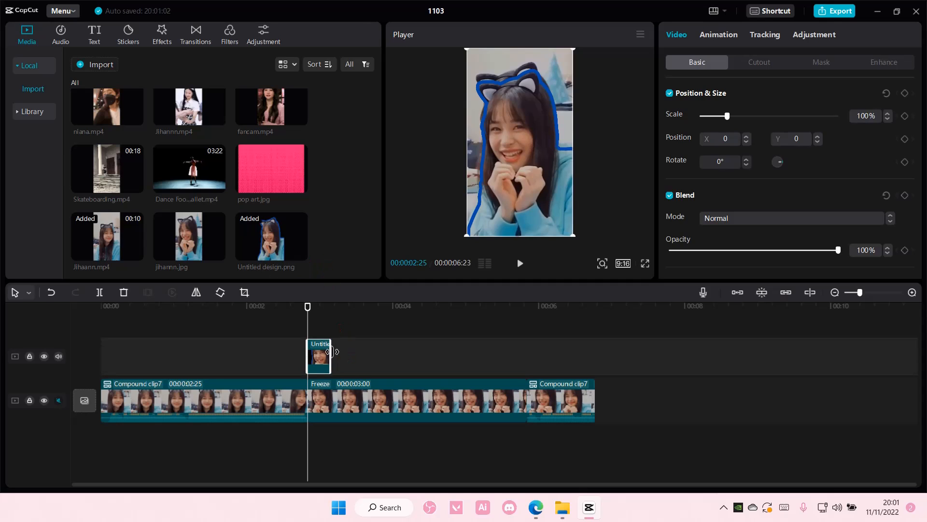
{"action": "left_click_drag", "start_coordinate": [329, 351], "coordinate": [516, 372]}
Step: Replace the freeze clip with bg.jpg from File Explorer, starting at 00:00:02:25, and scale the background to 326%
{"action": "left_click", "coordinate": [515, 398]}
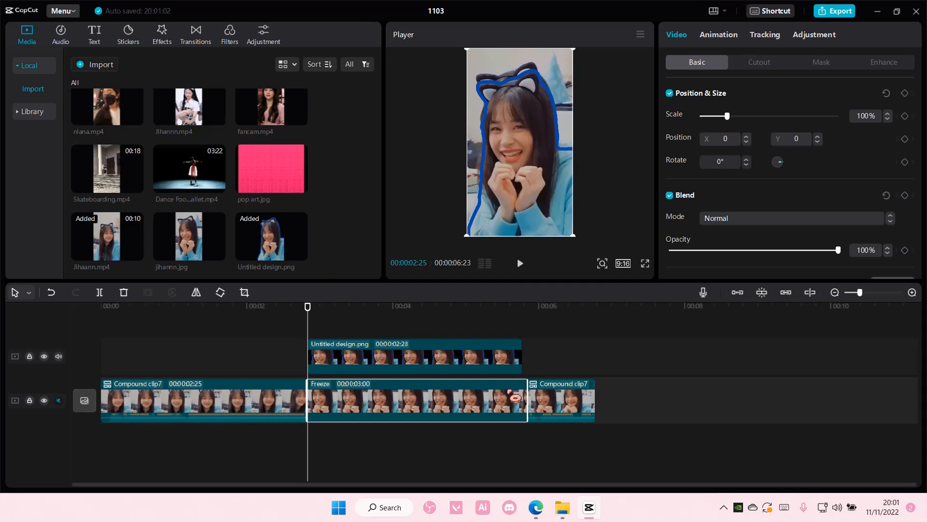
{"action": "key", "text": "Delete"}
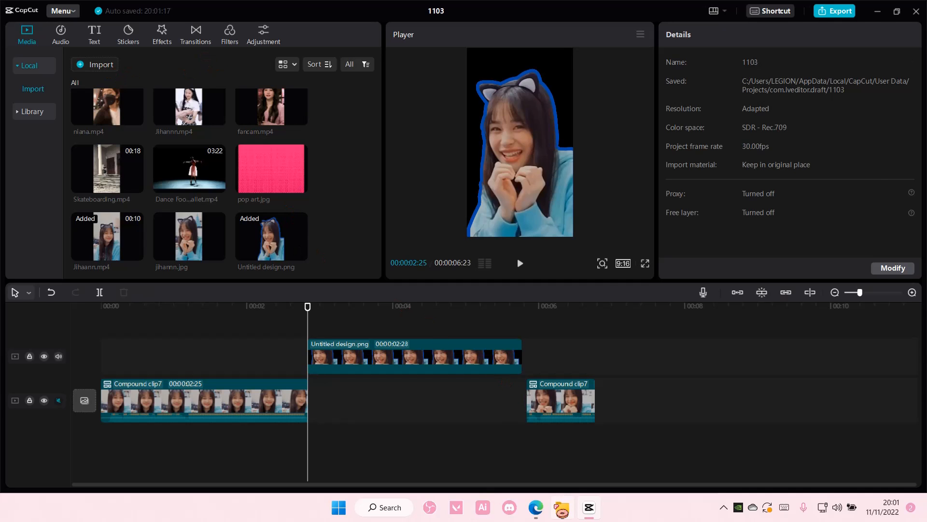
{"action": "left_click", "coordinate": [563, 508]}
{"action": "left_click_drag", "start_coordinate": [411, 171], "coordinate": [309, 400]}
{"action": "left_click_drag", "start_coordinate": [730, 116], "coordinate": [790, 117]}
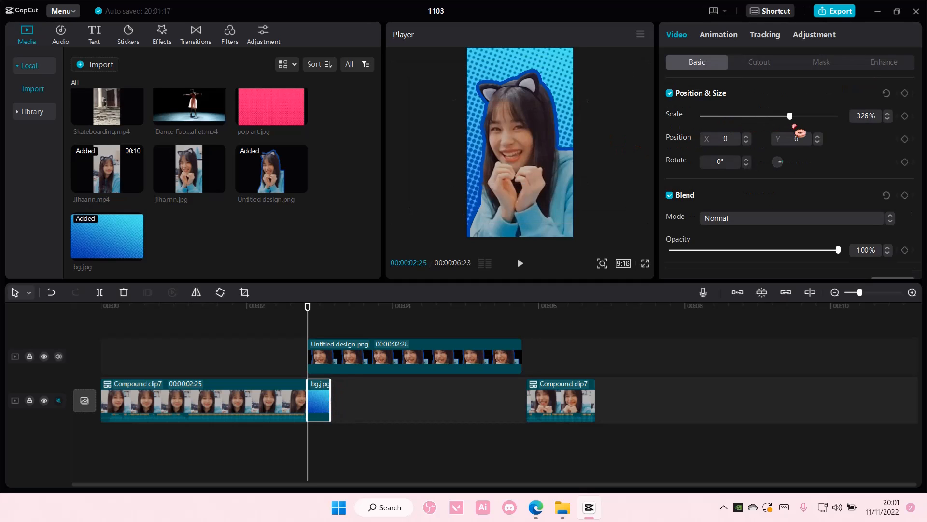
Step: Extend the bg.jpg clip to 00:00:01:12 and shorten the Untitled design.png clip to the same duration
{"action": "left_click_drag", "start_coordinate": [329, 398], "coordinate": [410, 413]}
{"action": "left_click", "coordinate": [520, 362]}
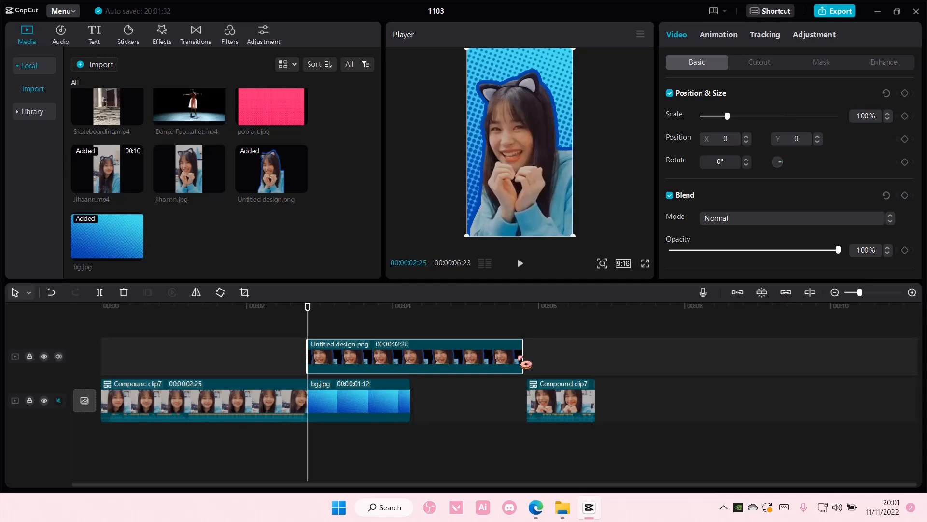
{"action": "left_click_drag", "start_coordinate": [522, 362], "coordinate": [408, 367]}
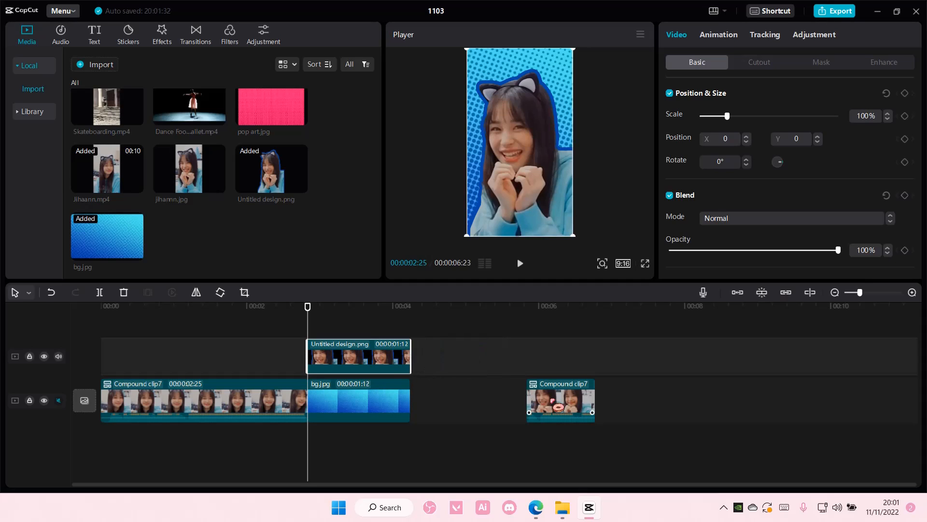
Step: Move the closing Compound clip7 directly after bg.jpg and extend the cutout clip to 00:00:01:18 so it overlaps that clip
{"action": "left_click_drag", "start_coordinate": [555, 404], "coordinate": [440, 406]}
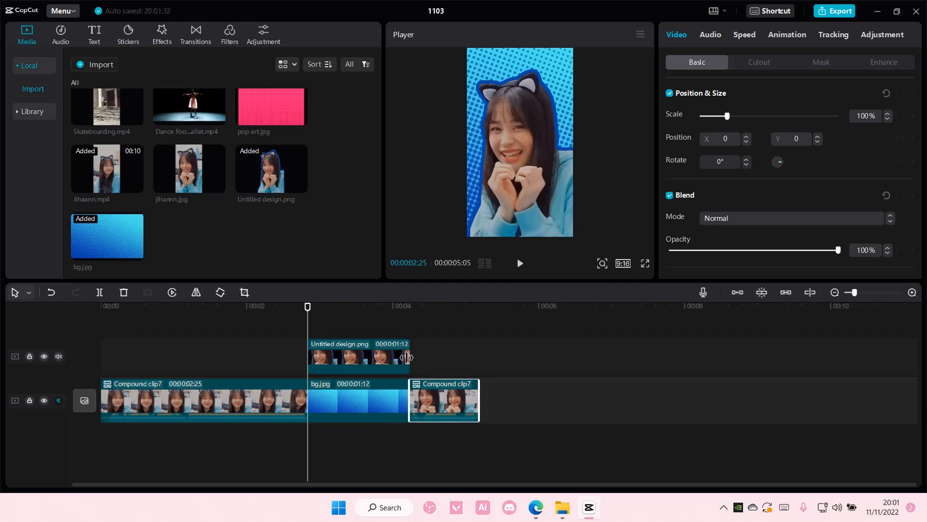
{"action": "left_click_drag", "start_coordinate": [407, 357], "coordinate": [419, 359]}
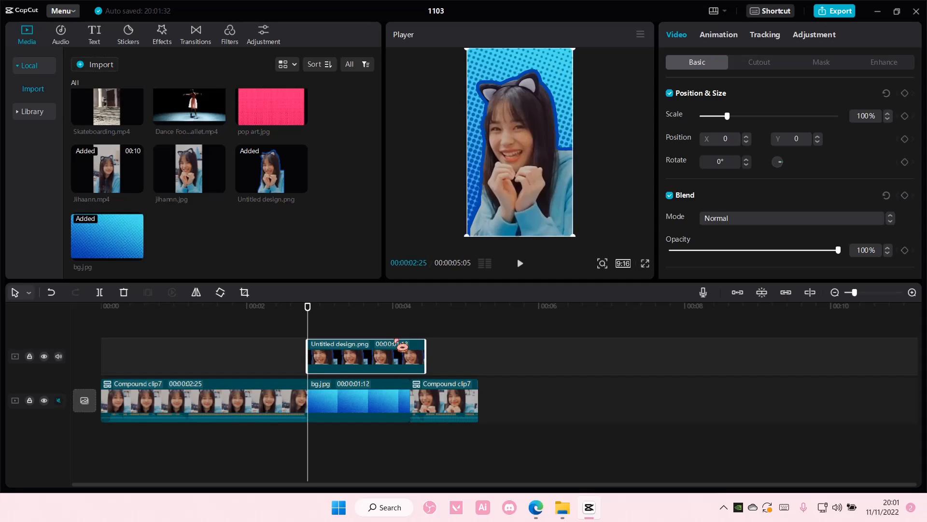
Step: Keyframe the cutout's scale from 100% at its start to 133% at 00:00:03:03
{"action": "left_click_drag", "start_coordinate": [308, 308], "coordinate": [309, 337]}
{"action": "left_click_drag", "start_coordinate": [309, 307], "coordinate": [329, 311]}
{"action": "left_click", "coordinate": [904, 116]}
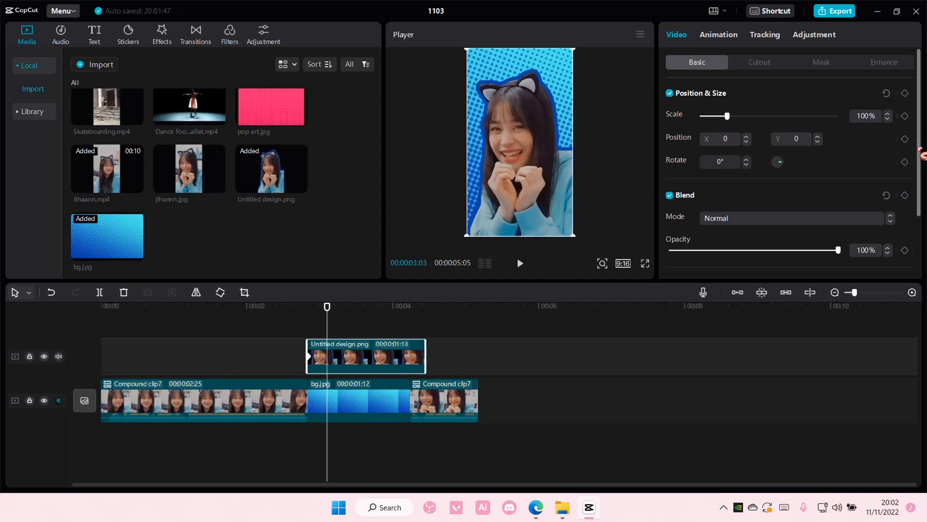
{"action": "left_click", "coordinate": [905, 116]}
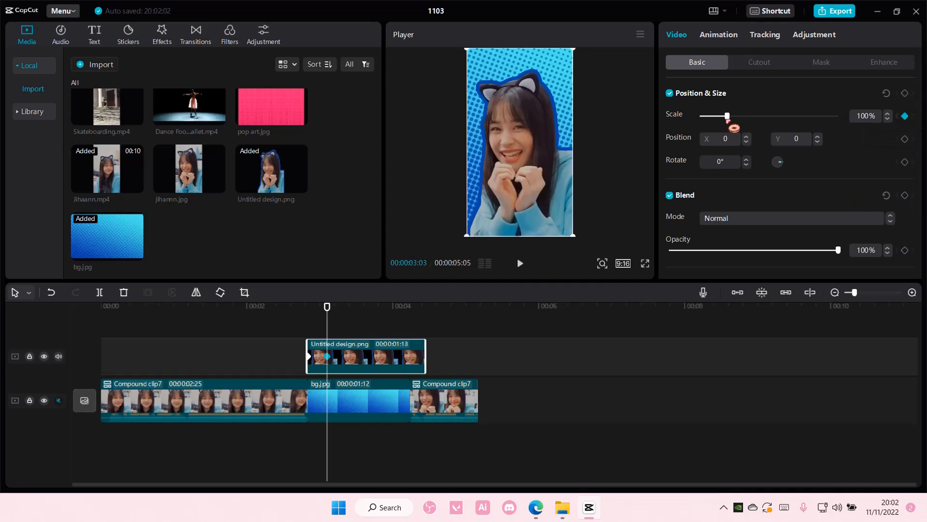
{"action": "left_click_drag", "start_coordinate": [729, 120], "coordinate": [742, 128]}
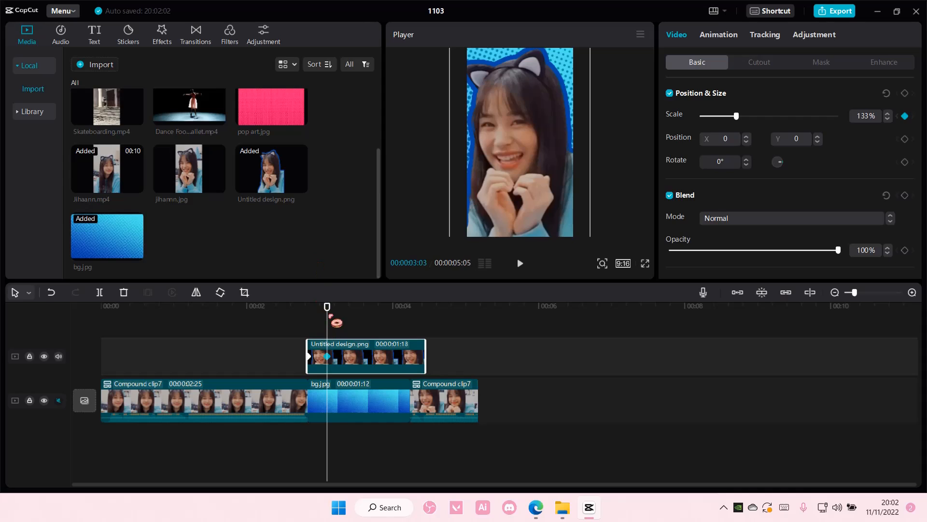
Step: Lower the cutout's opacity at 00:00:04:07 to see the start of the closing clip beneath it
{"action": "left_click_drag", "start_coordinate": [333, 314], "coordinate": [412, 325]}
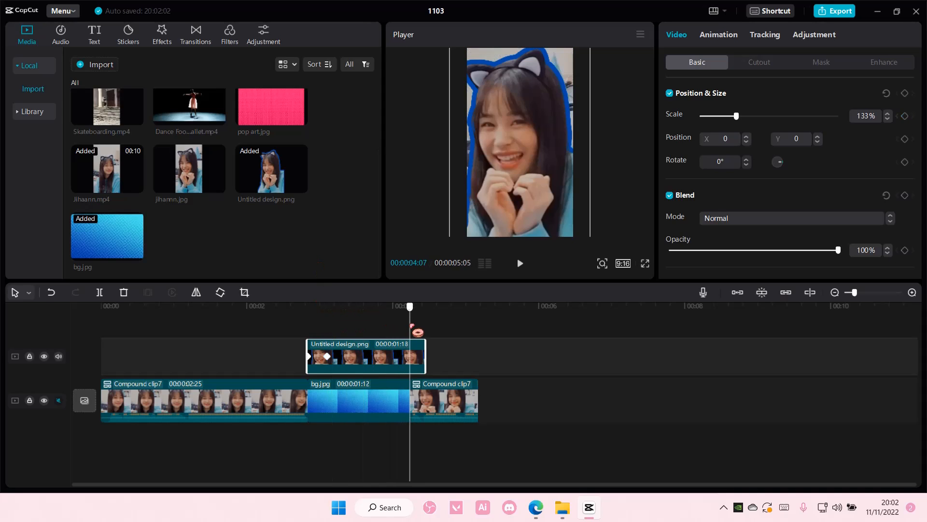
{"action": "left_click", "coordinate": [435, 395]}
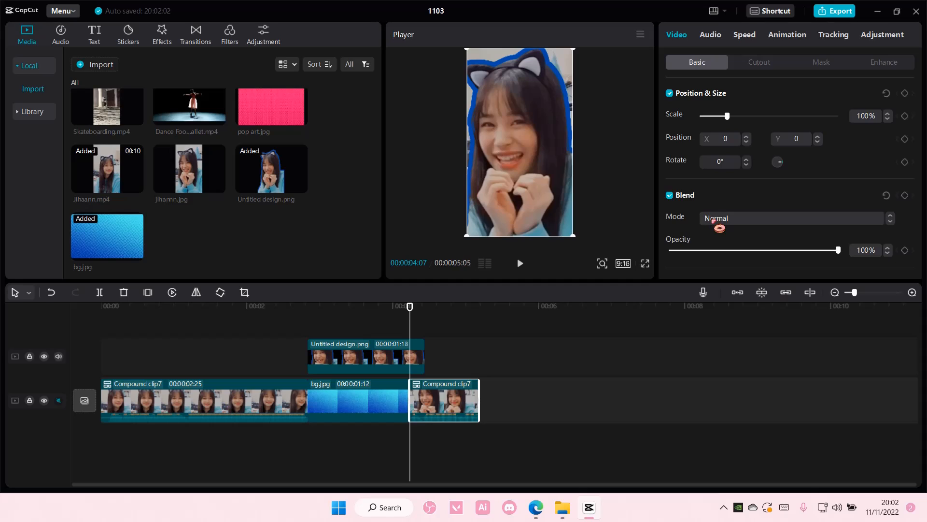
{"action": "left_click_drag", "start_coordinate": [826, 250], "coordinate": [757, 256]}
{"action": "key", "text": "ctrl+z"}
{"action": "left_click", "coordinate": [396, 364]}
Step: Align the closing Compound clip7 with the cutout at 128% scale and position X 0, Y -188, and restore the cutout's opacity to 100%
{"action": "left_click", "coordinate": [458, 400]}
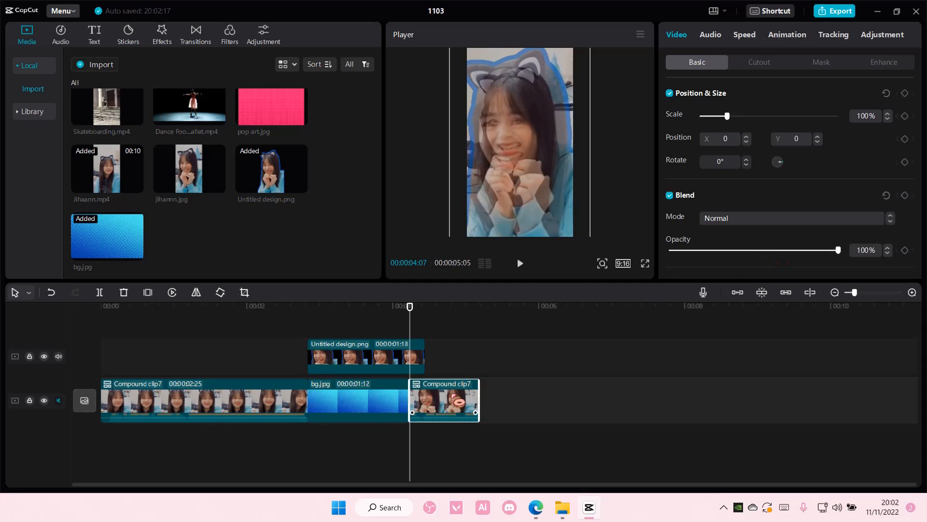
{"action": "left_click_drag", "start_coordinate": [730, 116], "coordinate": [733, 117]}
{"action": "left_click_drag", "start_coordinate": [551, 134], "coordinate": [554, 139]}
{"action": "left_click_drag", "start_coordinate": [732, 117], "coordinate": [735, 118]}
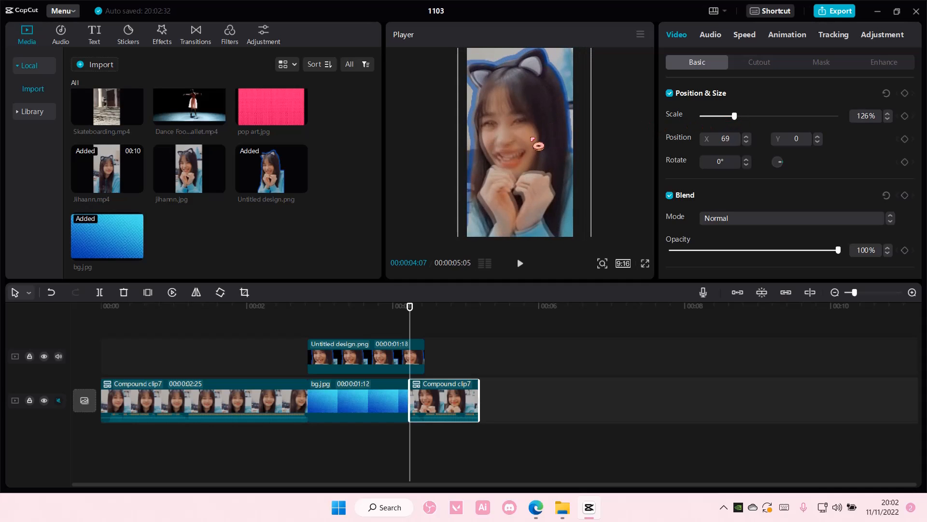
{"action": "left_click_drag", "start_coordinate": [535, 144], "coordinate": [544, 192]}
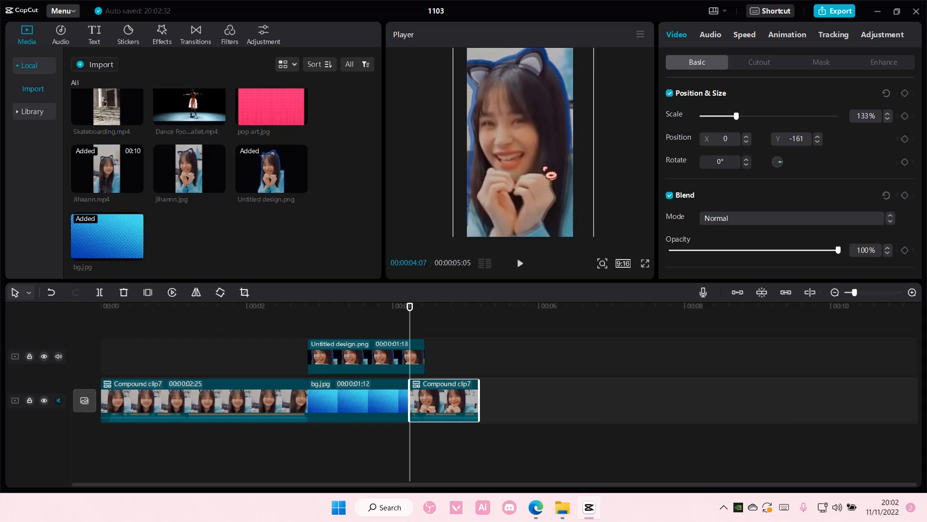
{"action": "left_click_drag", "start_coordinate": [737, 116], "coordinate": [736, 117]}
{"action": "left_click_drag", "start_coordinate": [544, 202], "coordinate": [565, 200]}
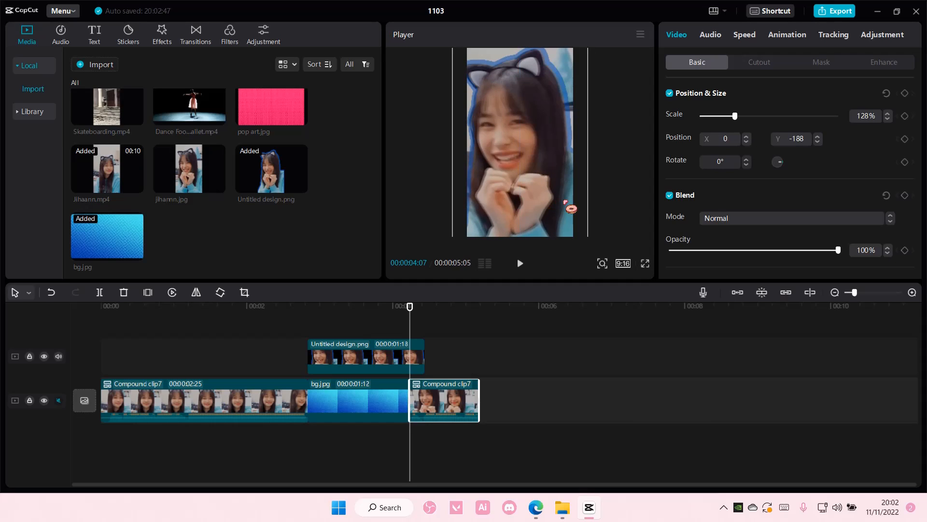
{"action": "left_click", "coordinate": [399, 363]}
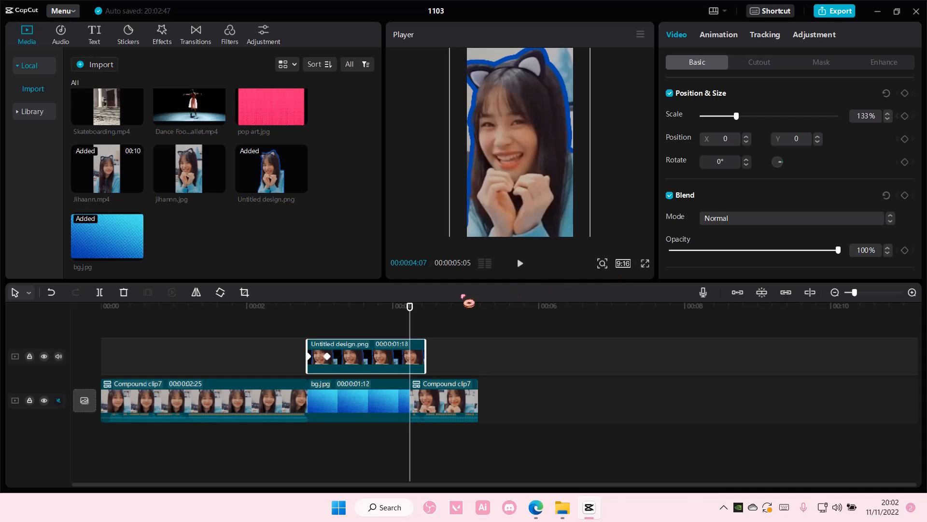
Step: Apply the Fade Out exit animation to the cutout clip with a duration of 0.2s
{"action": "left_click_drag", "start_coordinate": [410, 309], "coordinate": [318, 328]}
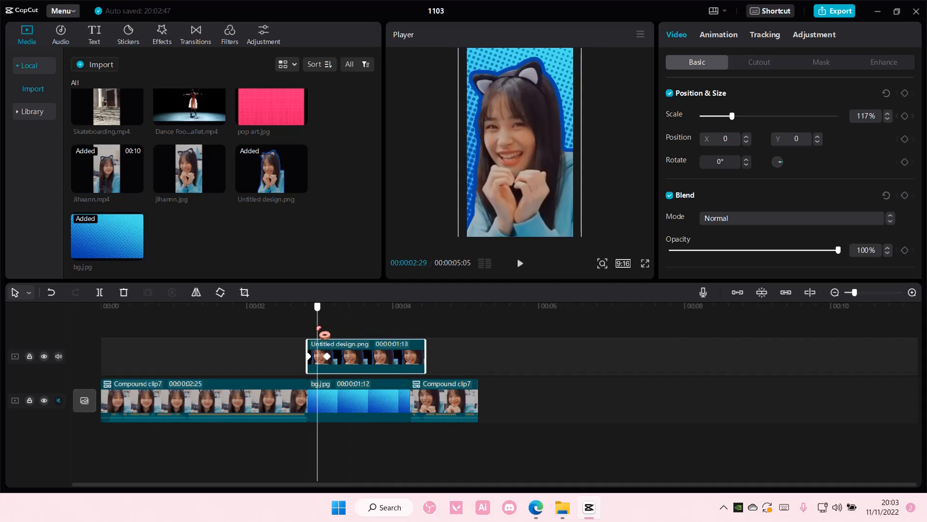
{"action": "left_click", "coordinate": [720, 36]}
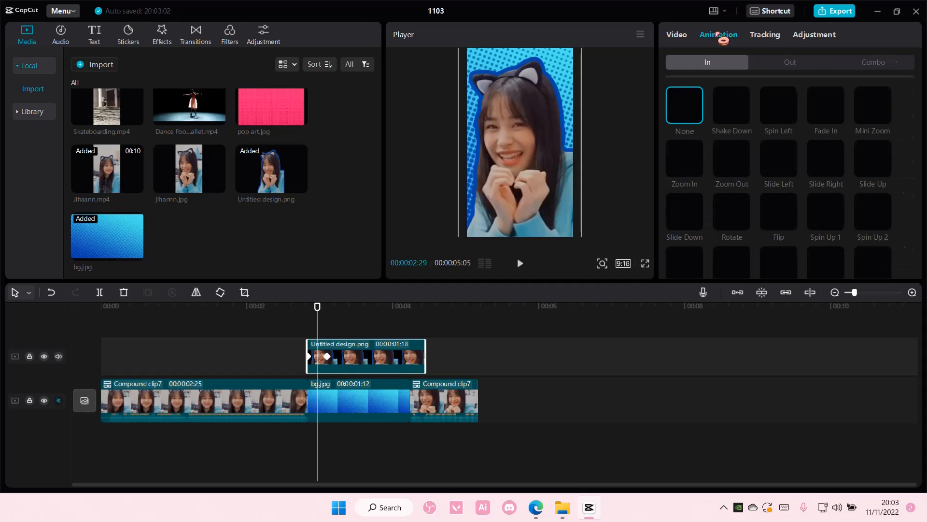
{"action": "left_click", "coordinate": [797, 65]}
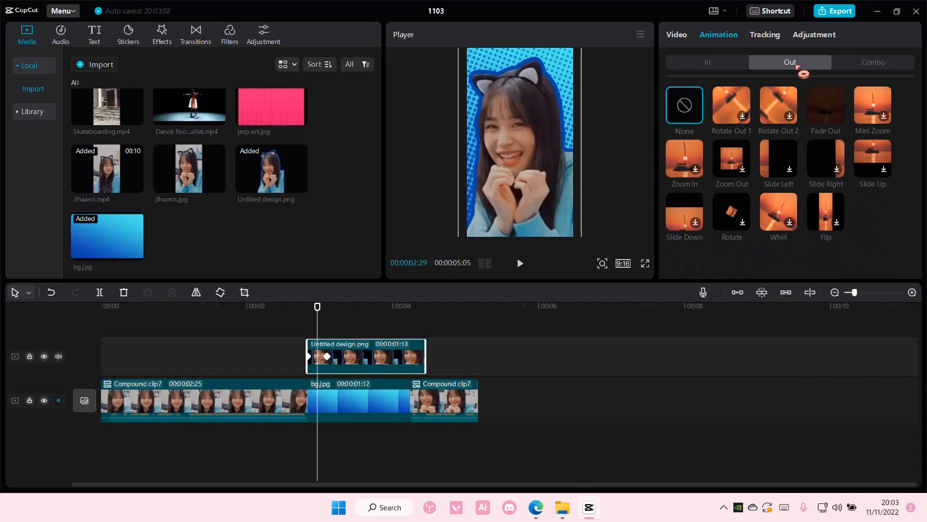
{"action": "left_click", "coordinate": [829, 116]}
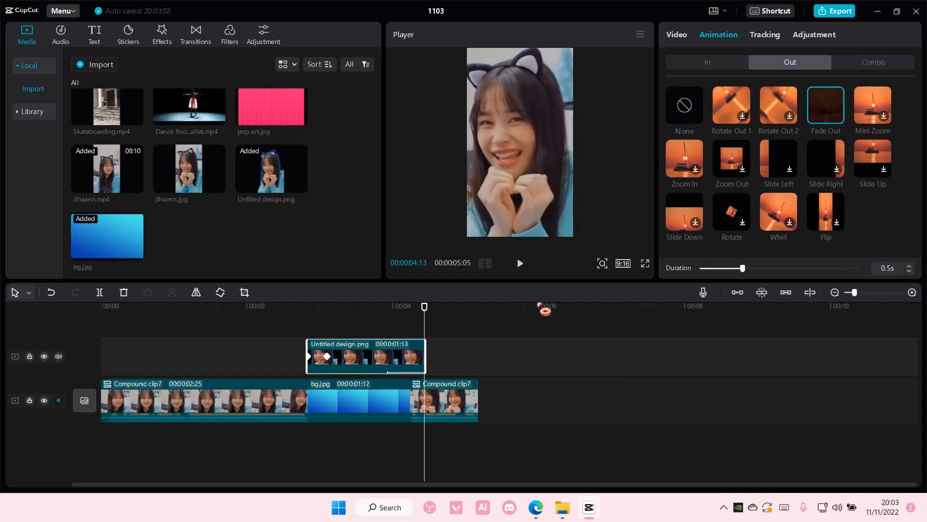
{"action": "left_click_drag", "start_coordinate": [743, 269], "coordinate": [714, 273]}
{"action": "left_click", "coordinate": [425, 318]}
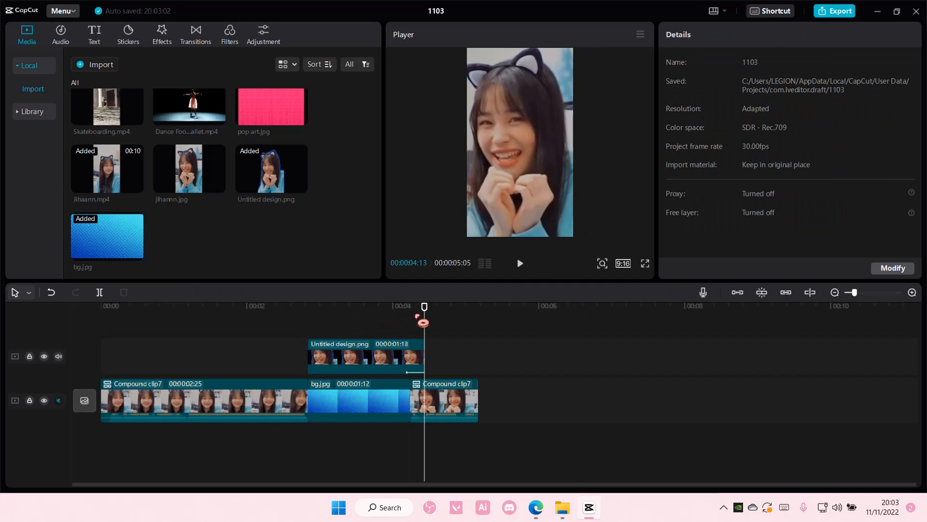
Step: Add the Camera Shake video effect at the cutout's start and trim it to end just before the bg.jpg clip ends
{"action": "left_click_drag", "start_coordinate": [428, 314], "coordinate": [342, 336]}
{"action": "left_click", "coordinate": [353, 360]}
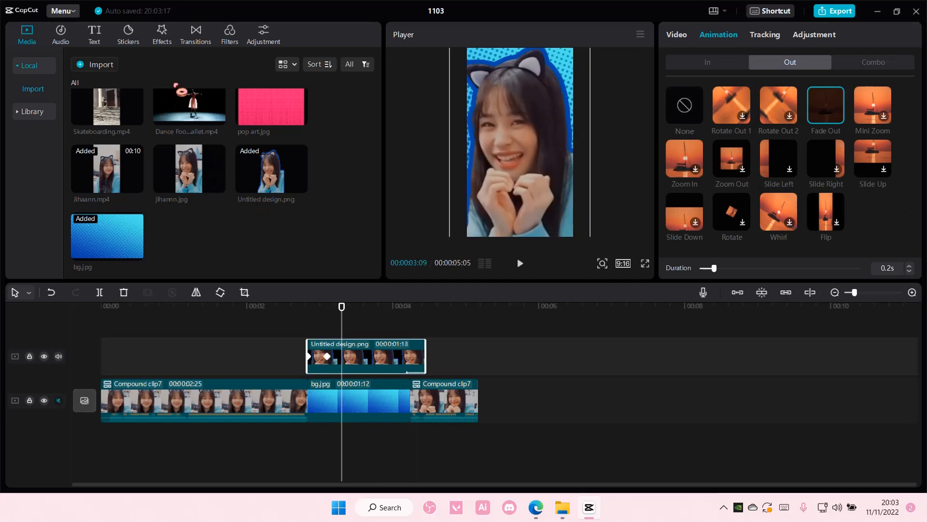
{"action": "left_click", "coordinate": [166, 37]}
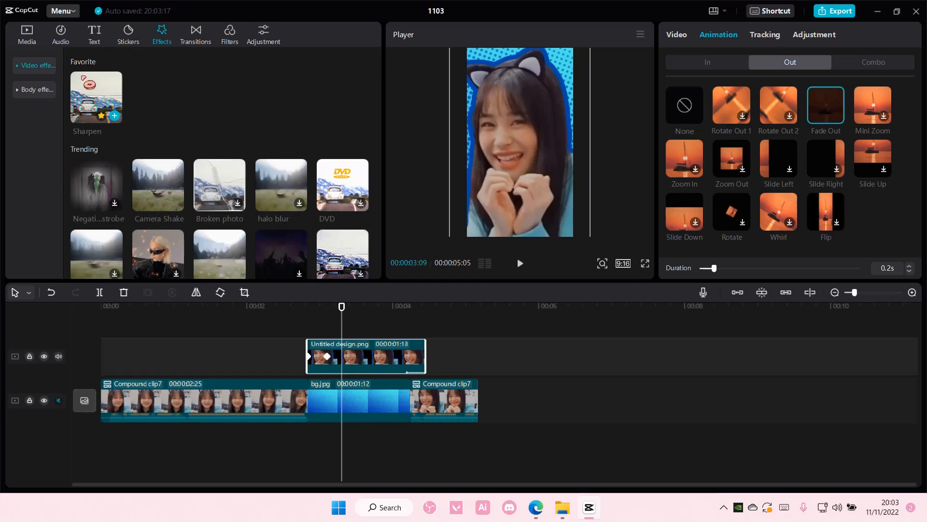
{"action": "left_click", "coordinate": [176, 203]}
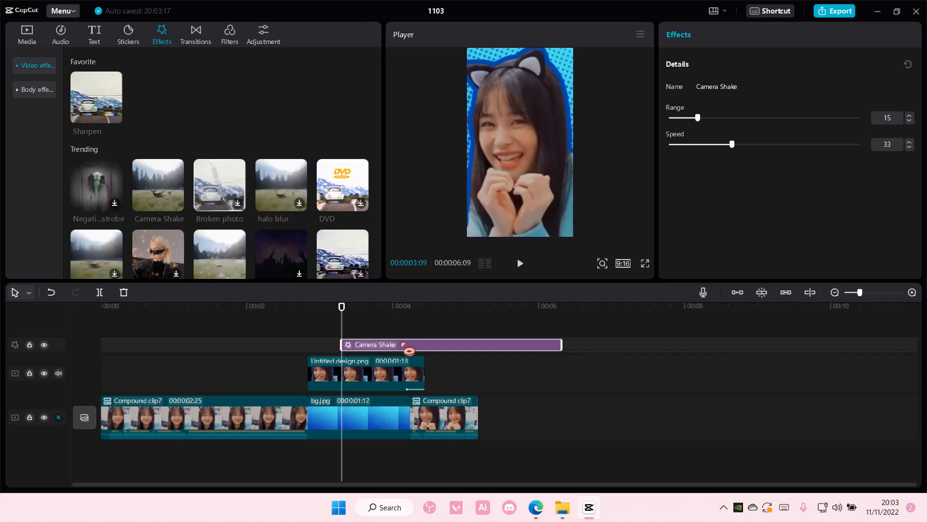
{"action": "left_click_drag", "start_coordinate": [408, 349], "coordinate": [373, 349]}
{"action": "left_click_drag", "start_coordinate": [532, 341], "coordinate": [404, 345]}
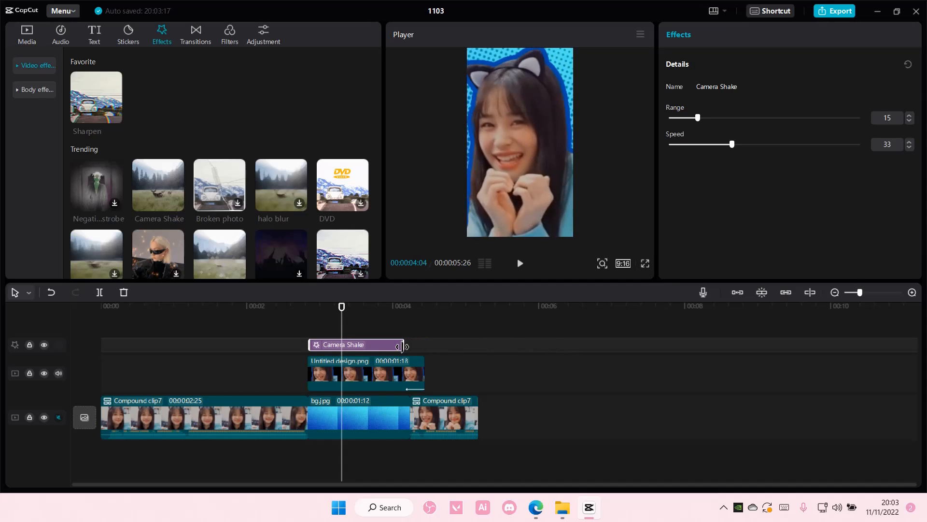
Step: Set the Camera Shake range to 8 and reduce its speed
{"action": "left_click_drag", "start_coordinate": [693, 121], "coordinate": [684, 122]}
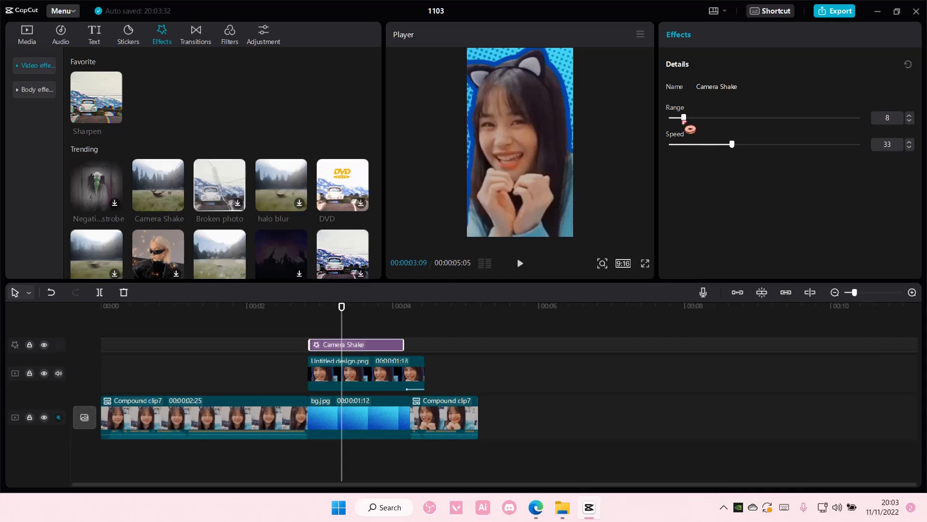
{"action": "left_click_drag", "start_coordinate": [732, 144], "coordinate": [704, 145]}
{"action": "left_click", "coordinate": [338, 318]}
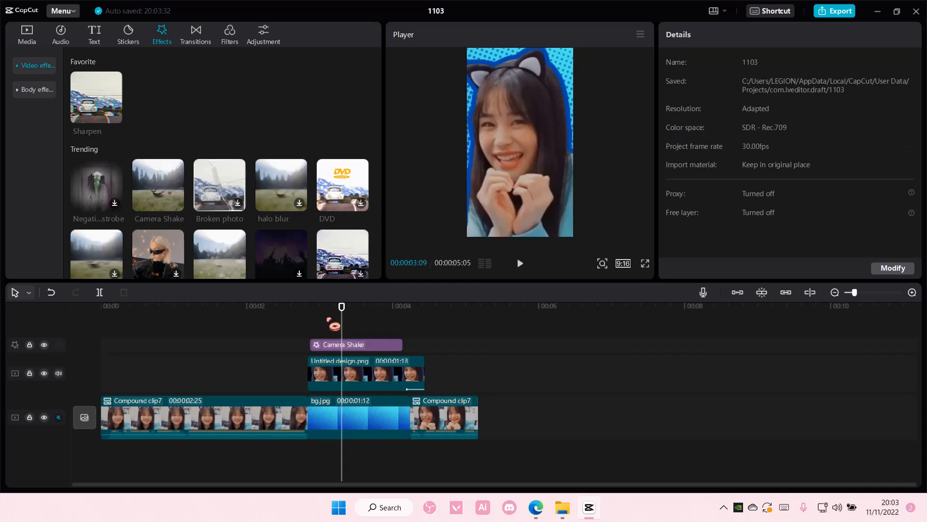
Step: Combine the Camera Shake effect and the Untitled design.png clip into one compound clip
{"action": "left_click_drag", "start_coordinate": [342, 312], "coordinate": [359, 363]}
{"action": "left_click", "coordinate": [315, 344]}
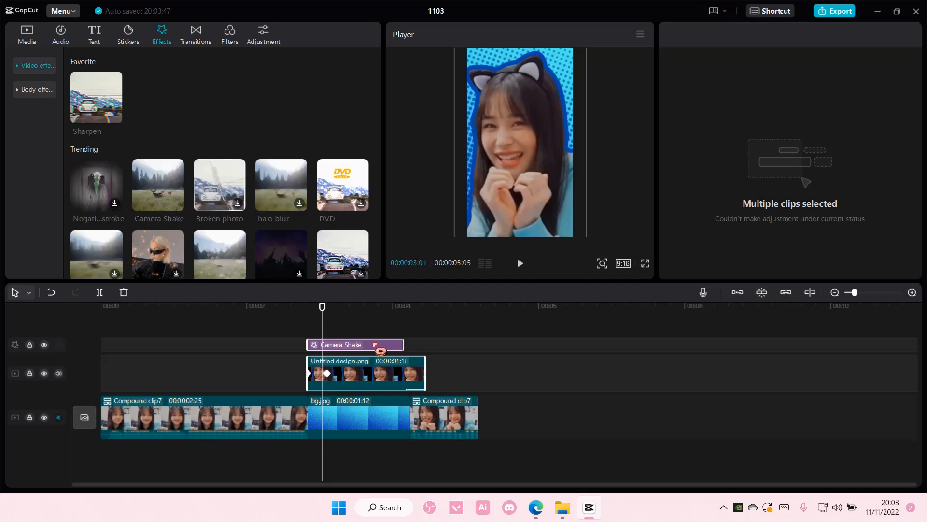
{"action": "right_click", "coordinate": [381, 351]}
{"action": "left_click", "coordinate": [425, 446]}
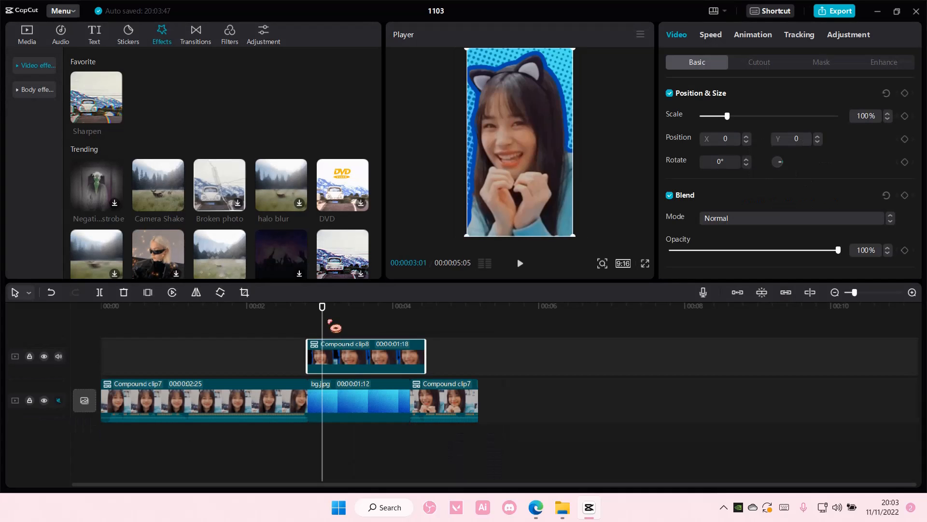
Step: Add a default text clip at 00:00:02:25 and trim it to end with the cutout's compound clip
{"action": "left_click_drag", "start_coordinate": [329, 321], "coordinate": [310, 329]}
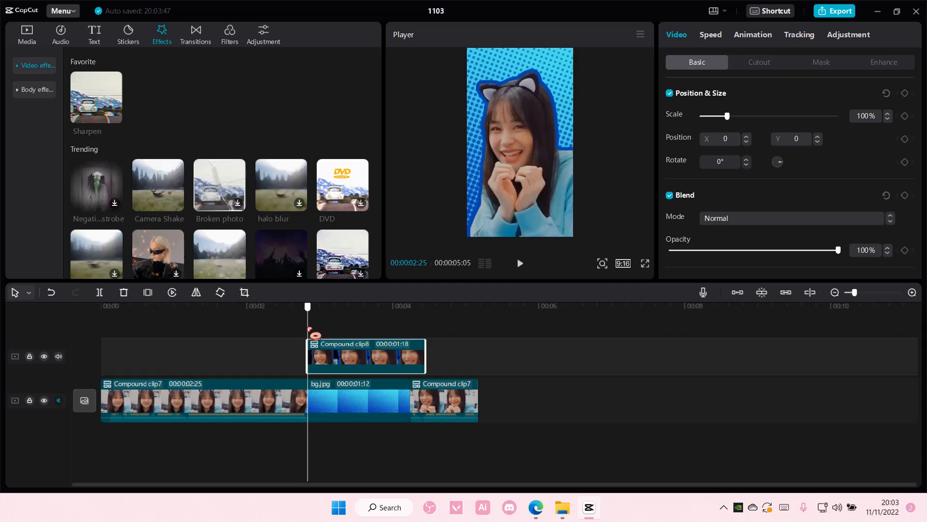
{"action": "left_click", "coordinate": [95, 34]}
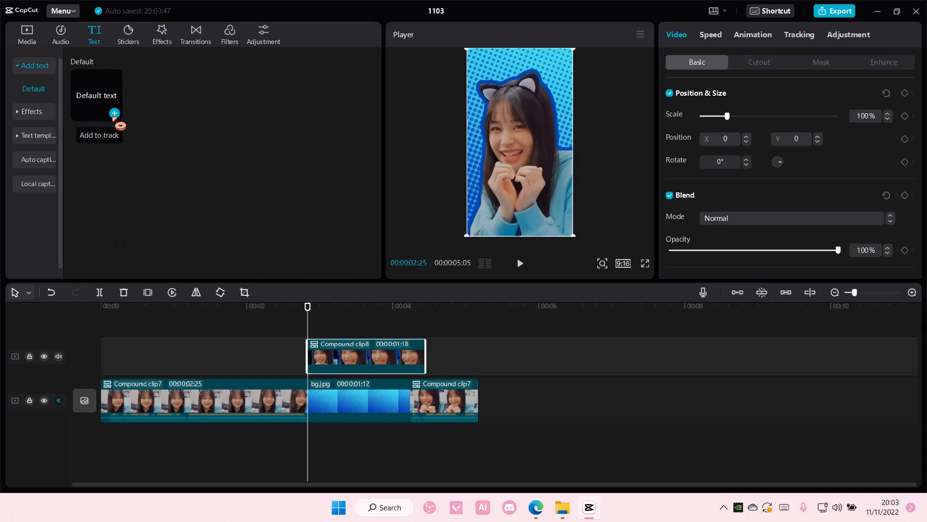
{"action": "left_click", "coordinate": [114, 114]}
{"action": "left_click_drag", "start_coordinate": [532, 353], "coordinate": [429, 352]}
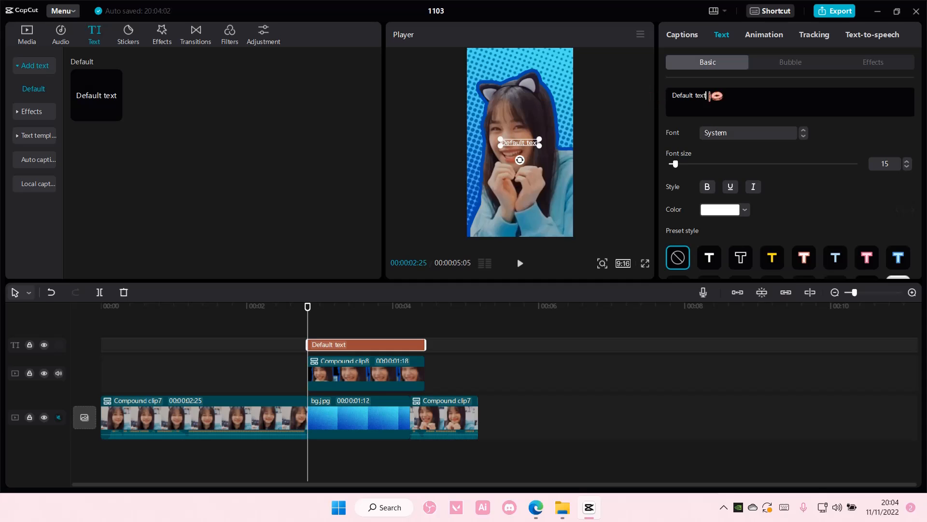
Step: Replace the default text with "JIHAN" and format it in the Gemini Moon font at size 30
{"action": "key", "text": "ctrl+a"}
{"action": "type", "text": "JIHAN"}
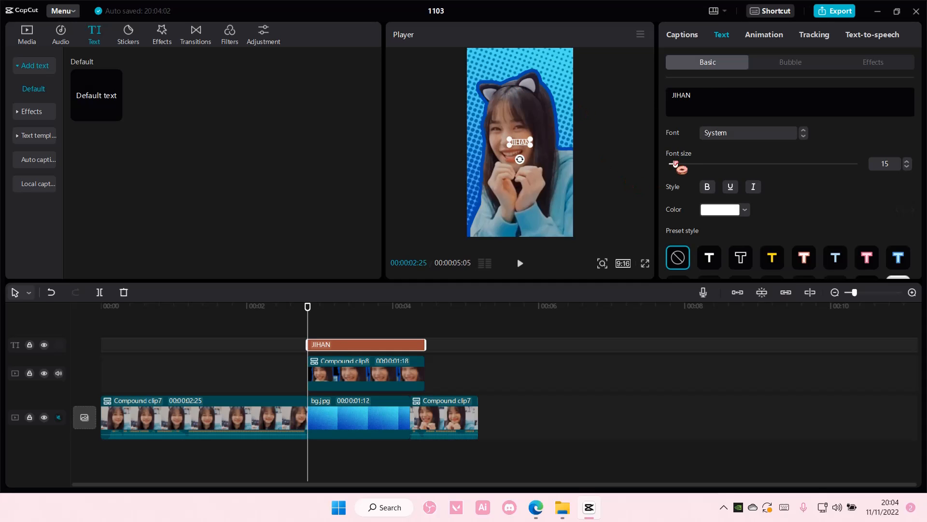
{"action": "left_click_drag", "start_coordinate": [676, 164], "coordinate": [685, 165]}
{"action": "left_click", "coordinate": [737, 133]}
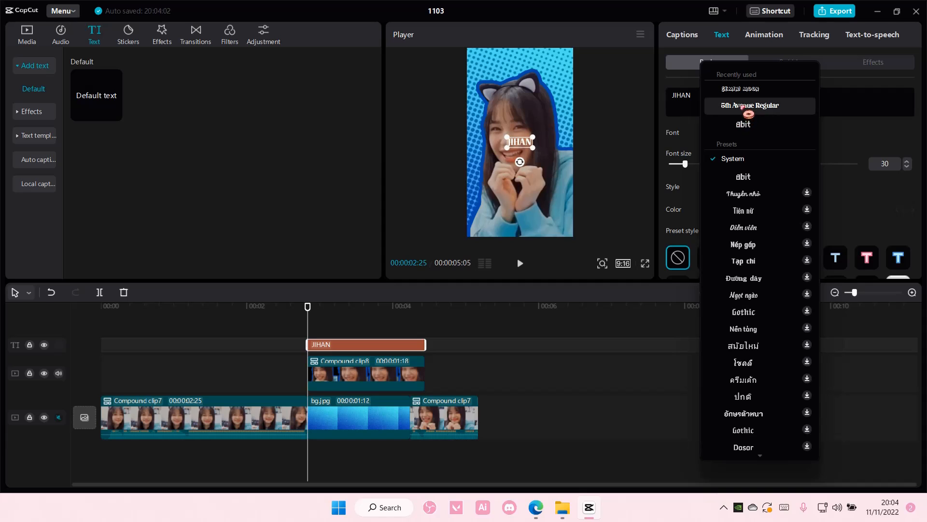
{"action": "left_click", "coordinate": [742, 90]}
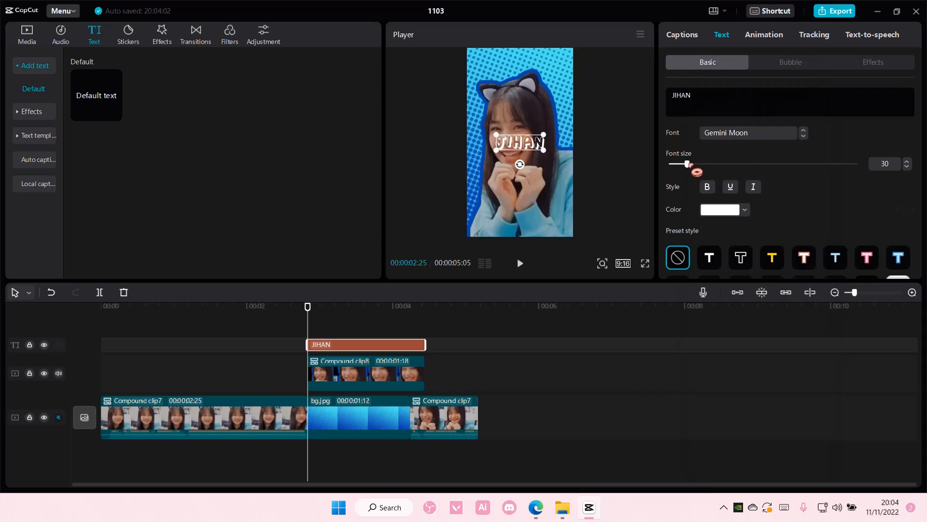
Step: Enlarge the JIHAN text to font size 38, give it the light-blue preset style and place it over the lower part of the frame
{"action": "scroll", "coordinate": [780, 244], "scroll_direction": "down", "scroll_amount": 4}
{"action": "scroll", "coordinate": [798, 252], "scroll_direction": "up", "scroll_amount": 3}
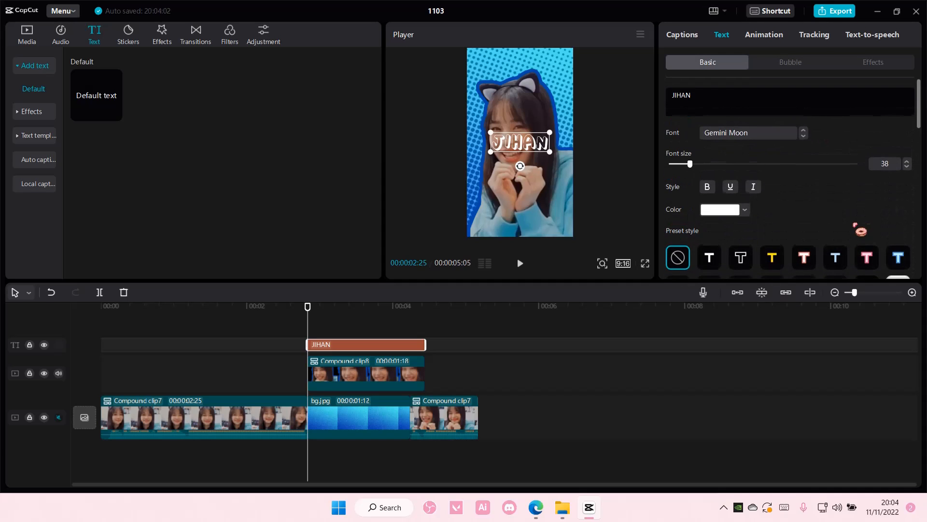
{"action": "left_click", "coordinate": [898, 258]}
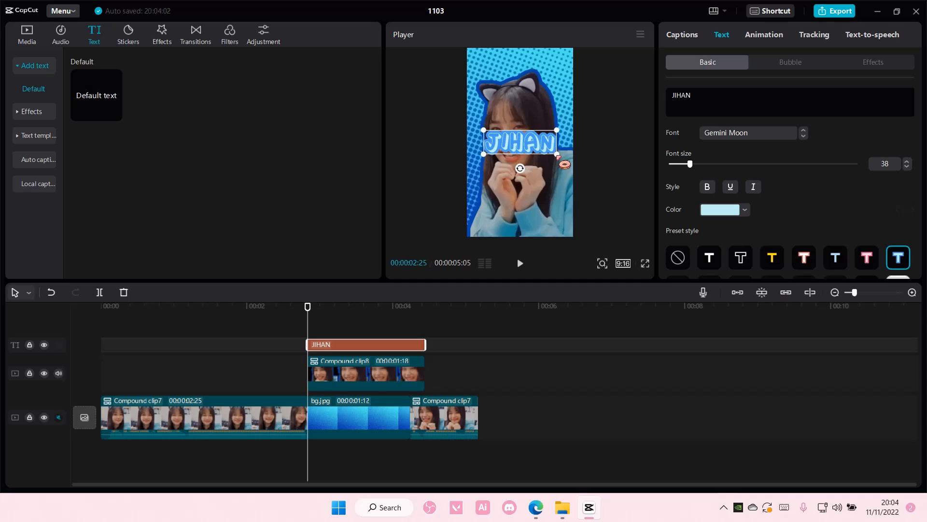
{"action": "left_click_drag", "start_coordinate": [547, 144], "coordinate": [551, 206]}
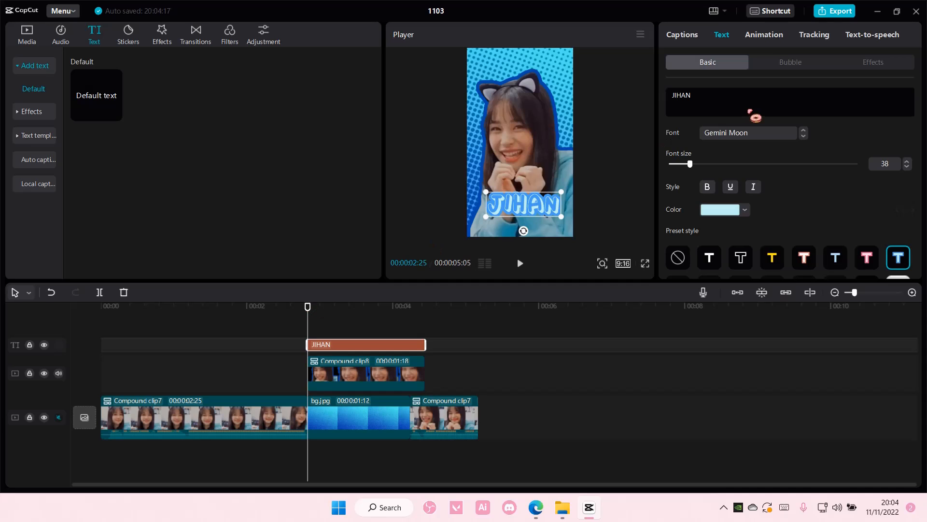
Step: Add the "Boun...m TR" bounce entrance animation to the JIHAN text
{"action": "left_click", "coordinate": [762, 42]}
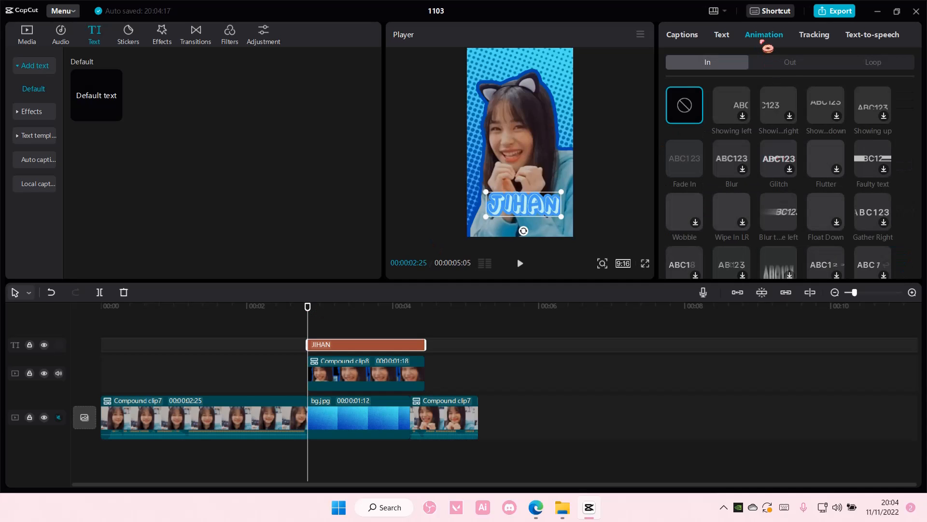
{"action": "scroll", "coordinate": [780, 141], "scroll_direction": "down", "scroll_amount": 1}
{"action": "scroll", "coordinate": [779, 137], "scroll_direction": "down", "scroll_amount": 1}
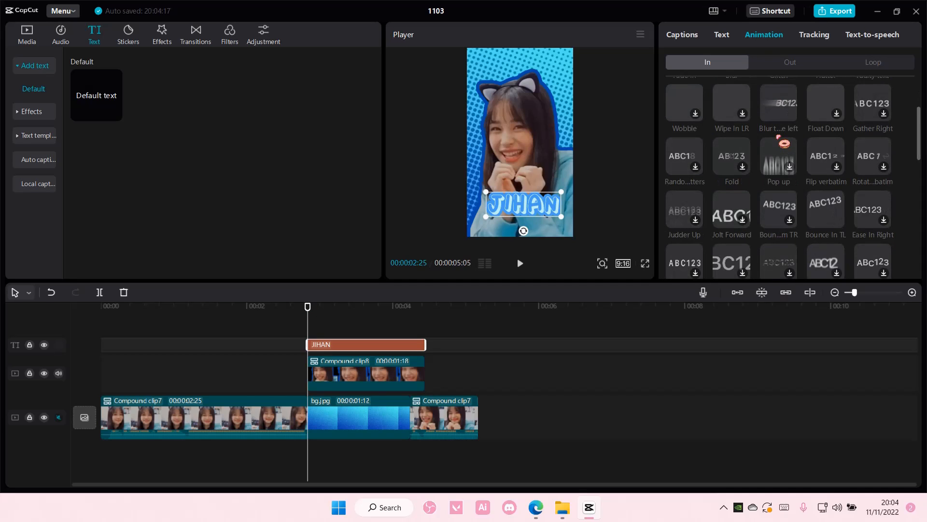
{"action": "scroll", "coordinate": [779, 138], "scroll_direction": "down", "scroll_amount": 1}
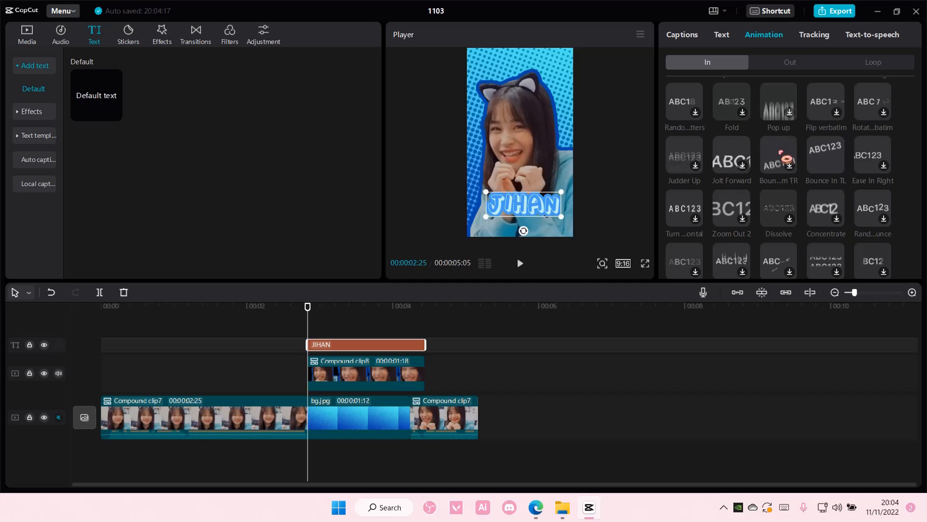
{"action": "left_click", "coordinate": [780, 150]}
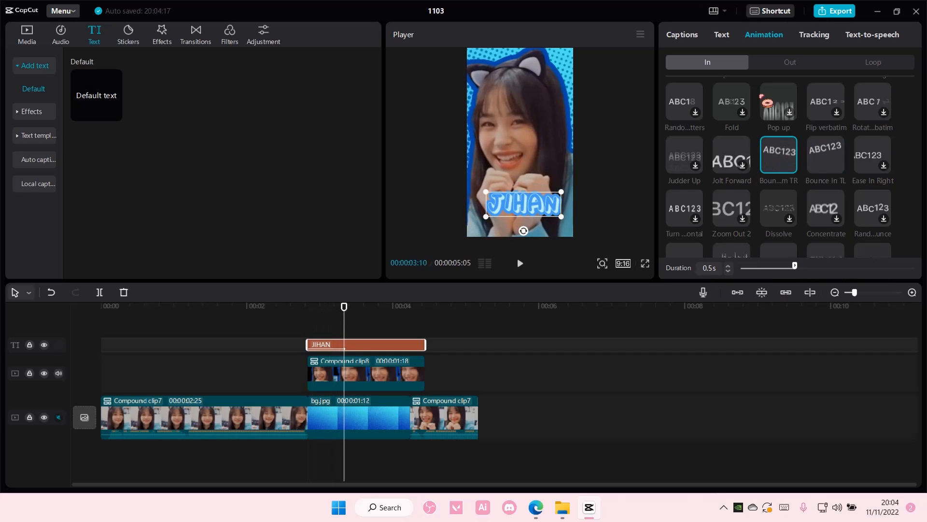
Step: Add the Wobble 2 loop animation to the JIHAN text with a speed of 0.5s
{"action": "left_click", "coordinate": [874, 63]}
{"action": "scroll", "coordinate": [817, 155], "scroll_direction": "down", "scroll_amount": 8}
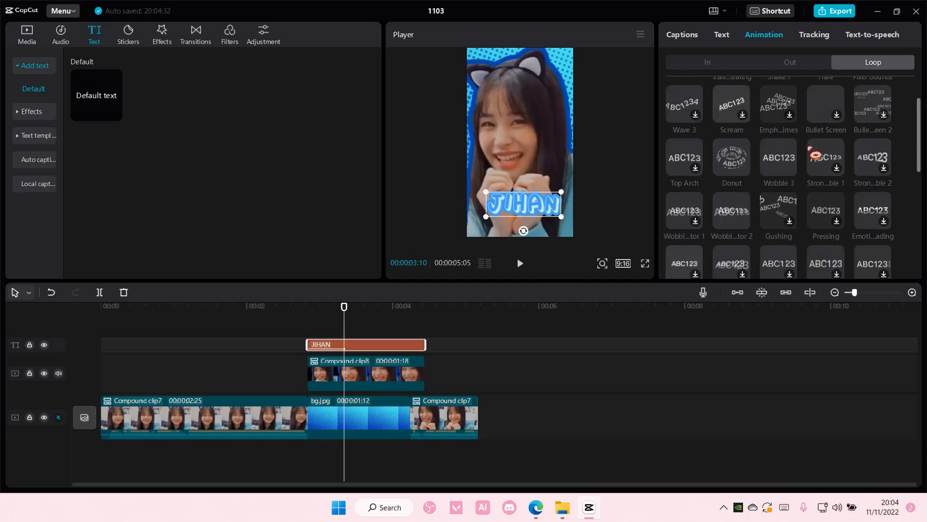
{"action": "scroll", "coordinate": [813, 150], "scroll_direction": "up", "scroll_amount": 1}
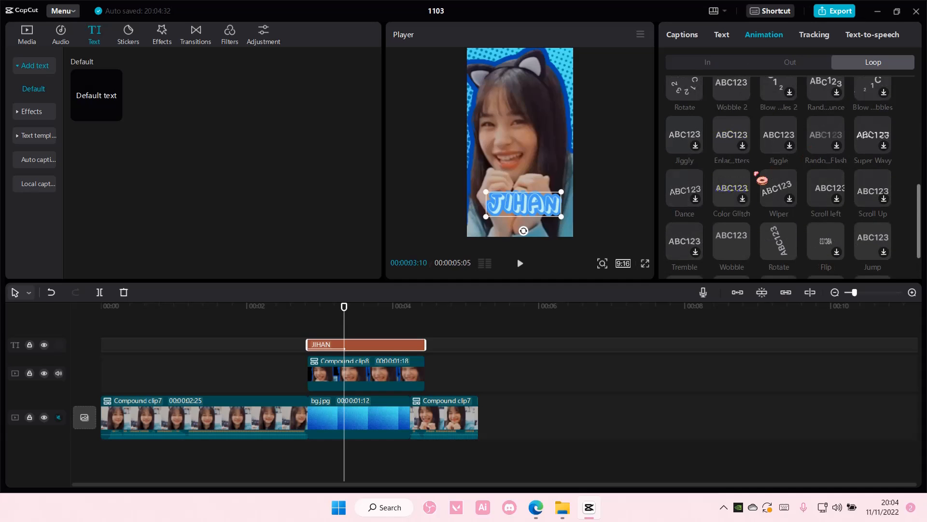
{"action": "scroll", "coordinate": [739, 154], "scroll_direction": "up", "scroll_amount": 1}
{"action": "left_click", "coordinate": [733, 141]}
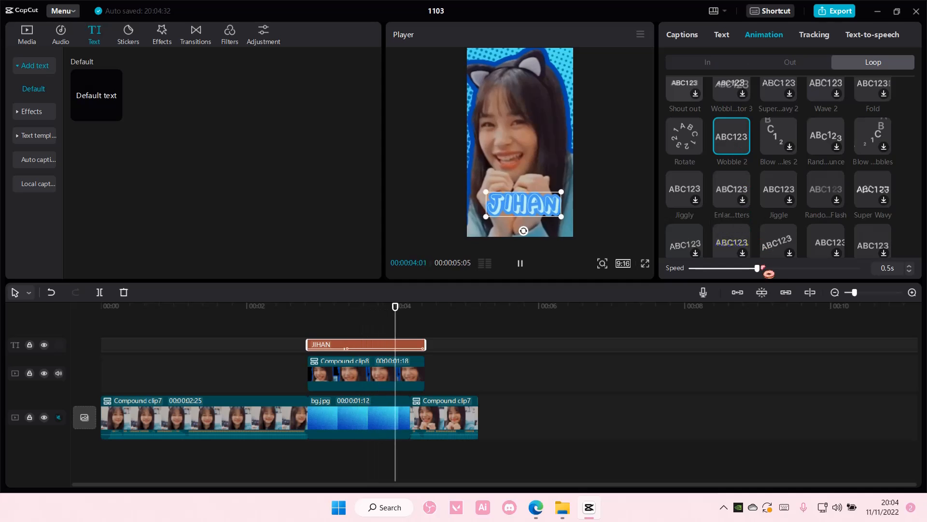
{"action": "left_click_drag", "start_coordinate": [766, 267], "coordinate": [811, 273]}
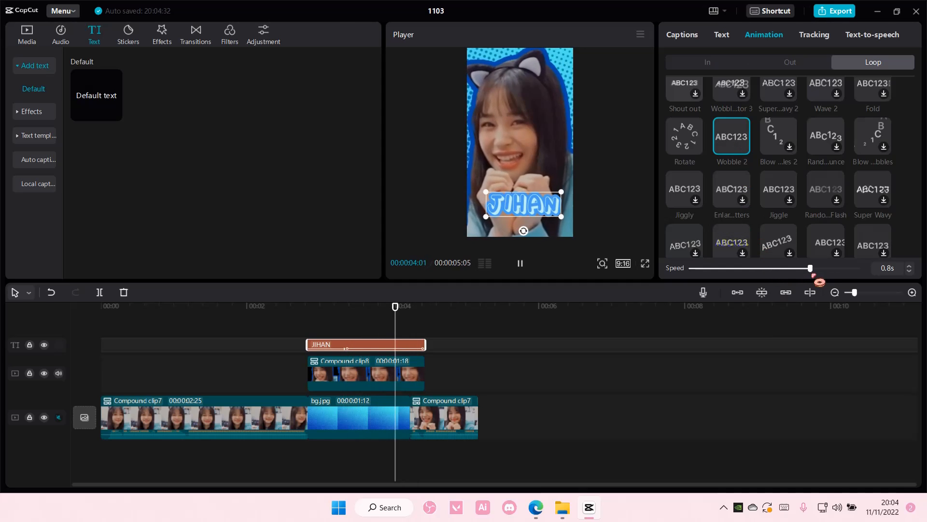
{"action": "left_click", "coordinate": [751, 269]}
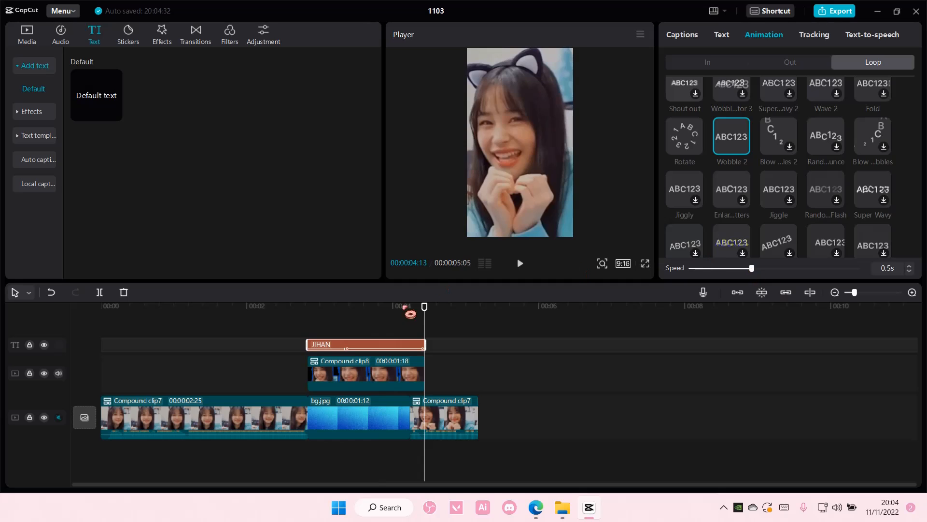
Step: Play back the freeze-frame section from just before the bg.jpg clip to review the cutout and the text animations
{"action": "left_click", "coordinate": [303, 314]}
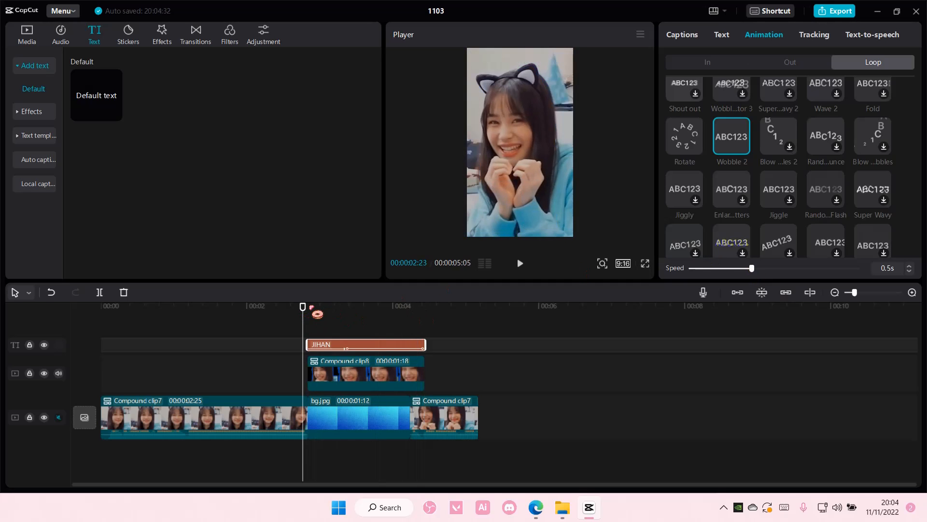
{"action": "left_click_drag", "start_coordinate": [303, 314], "coordinate": [298, 314]}
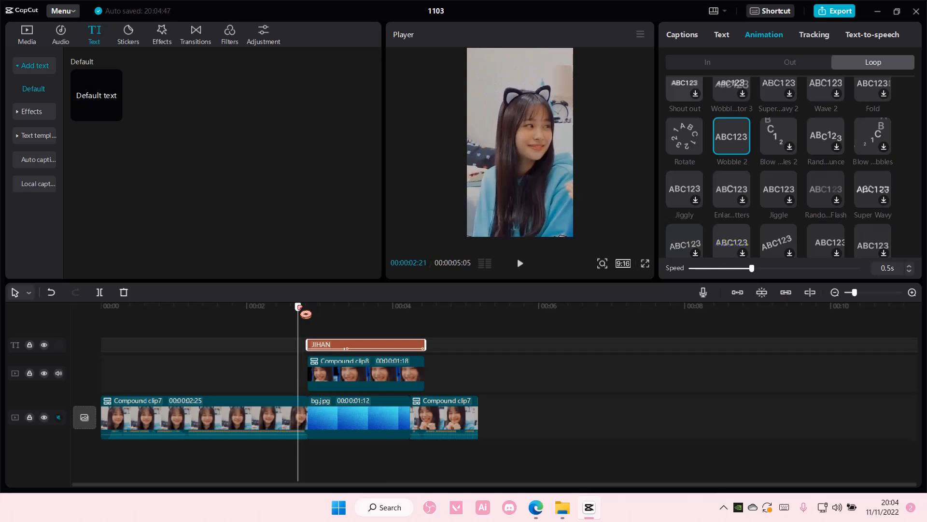
{"action": "left_click", "coordinate": [520, 263]}
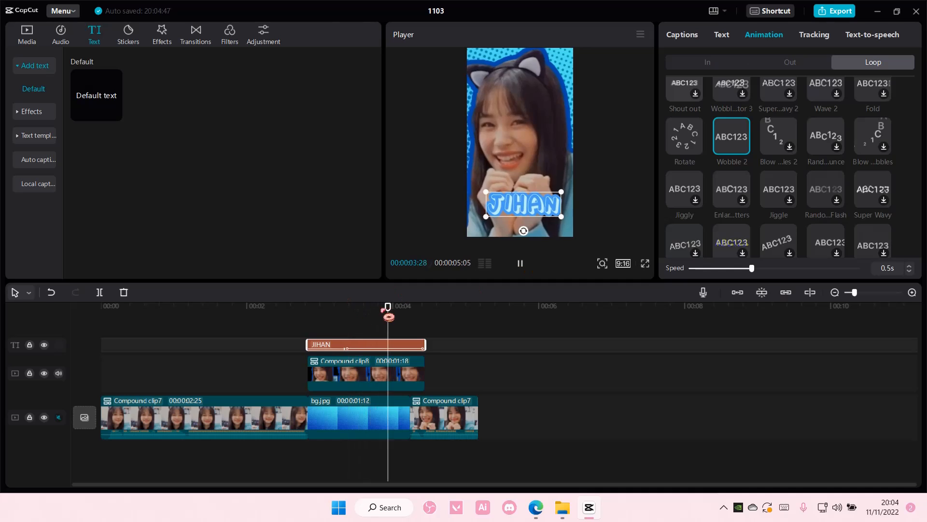
{"action": "left_click", "coordinate": [260, 314]}
{"action": "left_click", "coordinate": [221, 314]}
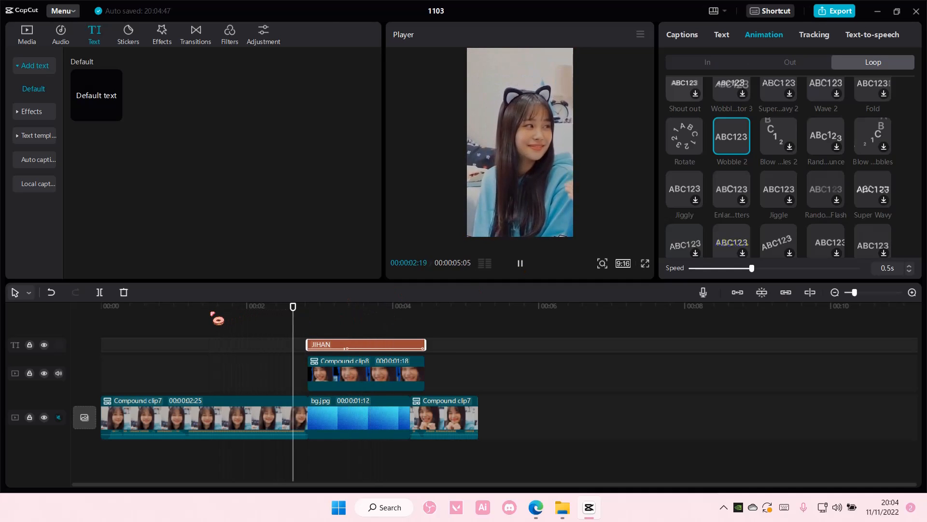
{"action": "left_click", "coordinate": [271, 369]}
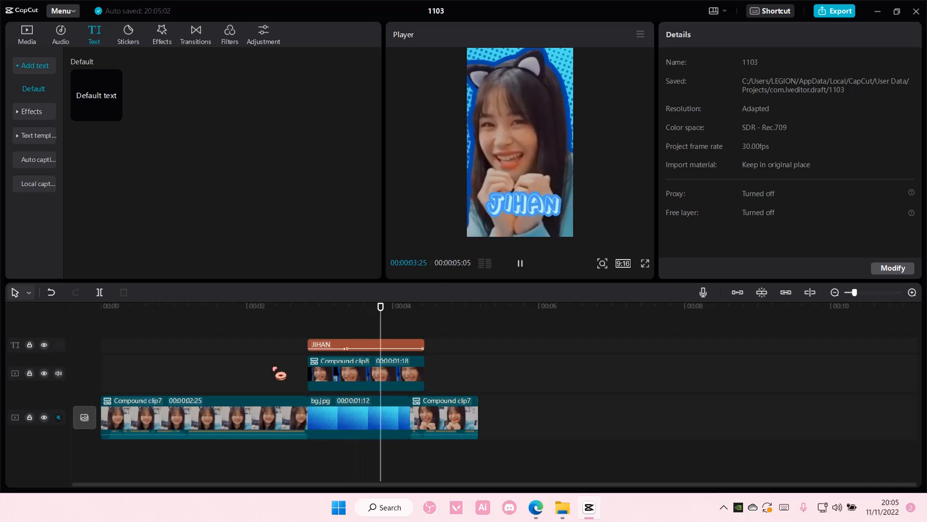
{"action": "left_click", "coordinate": [285, 333]}
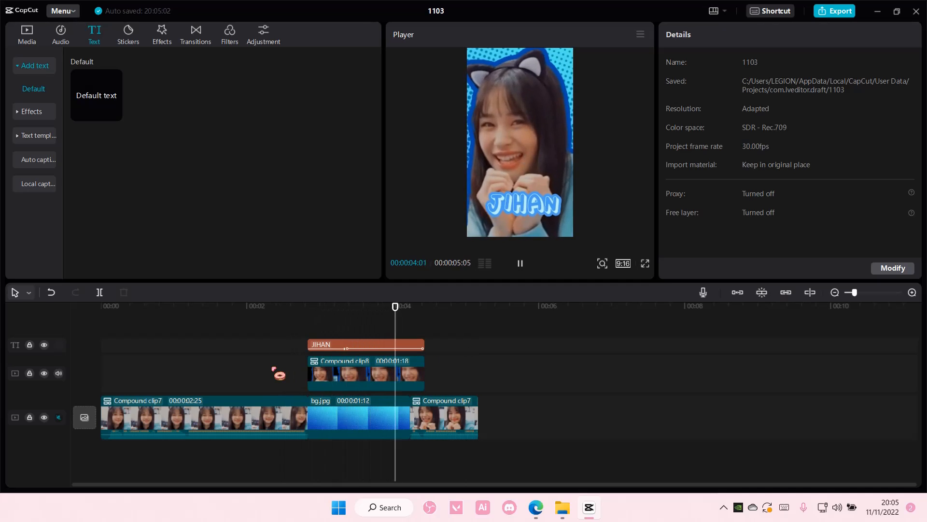
{"action": "left_click", "coordinate": [364, 314]}
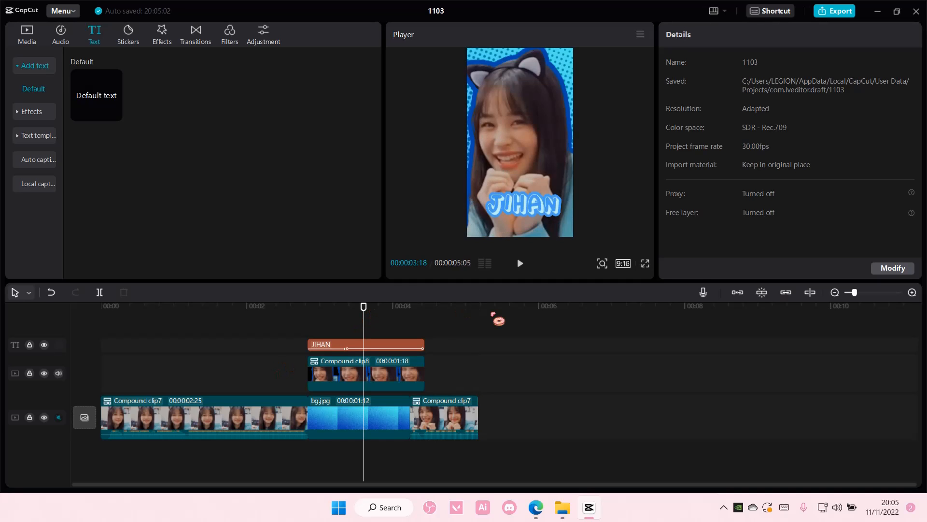